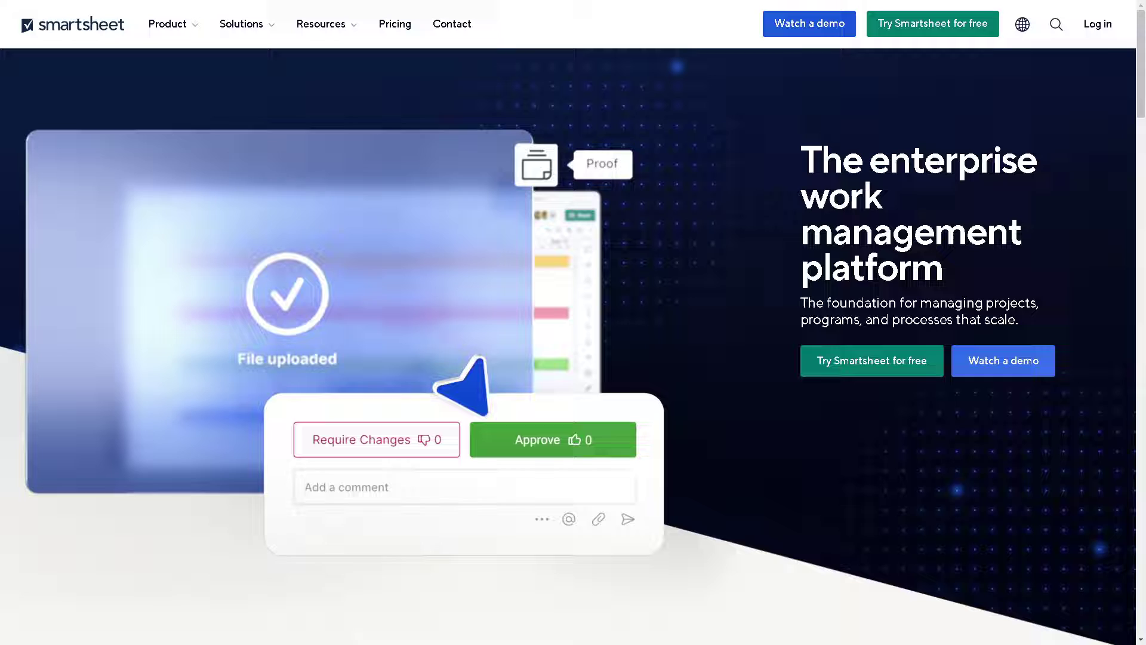
Go from the Smartsheet homepage through the Platform overview to the sign-in page
scroll(643, 377, "down", 15)
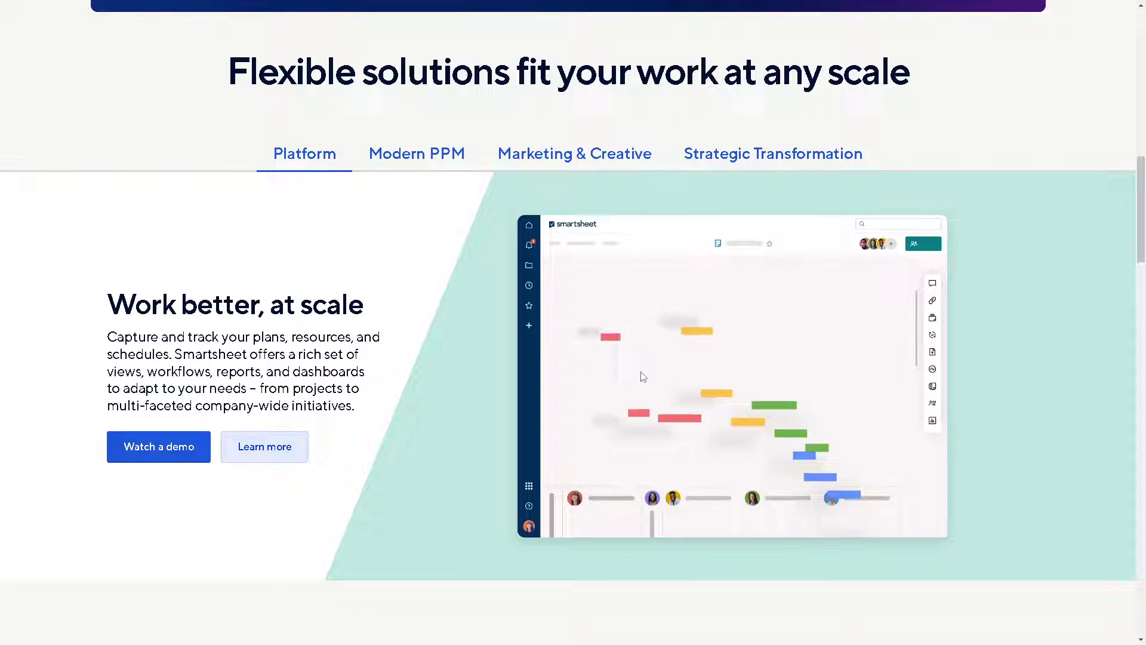
left_click(265, 447)
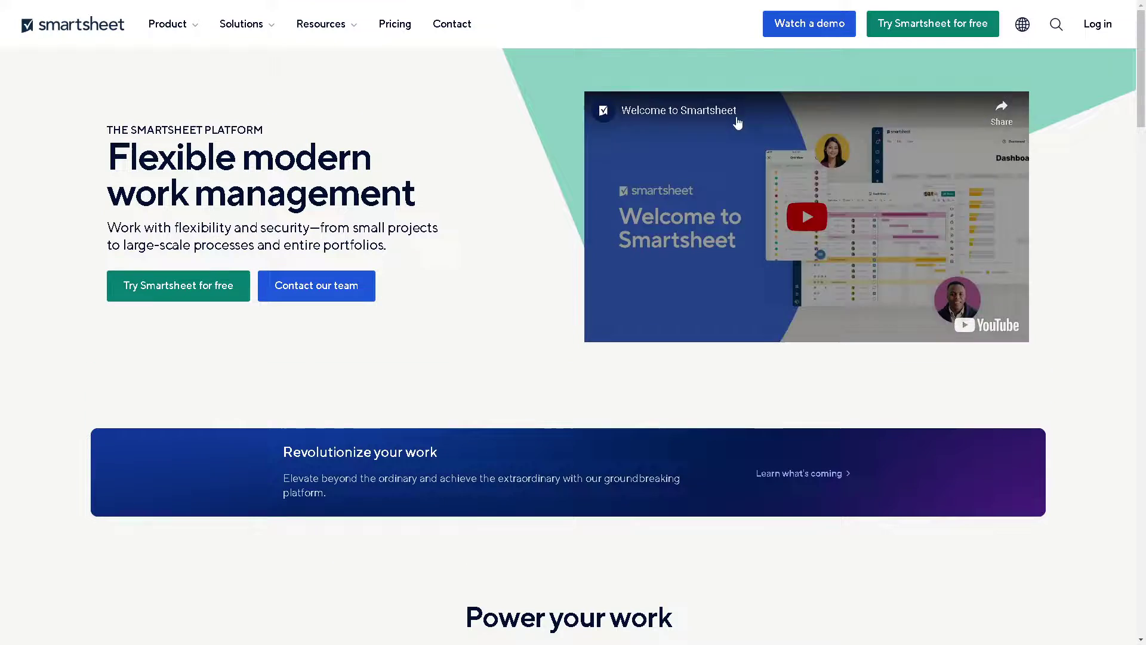
left_click(1097, 25)
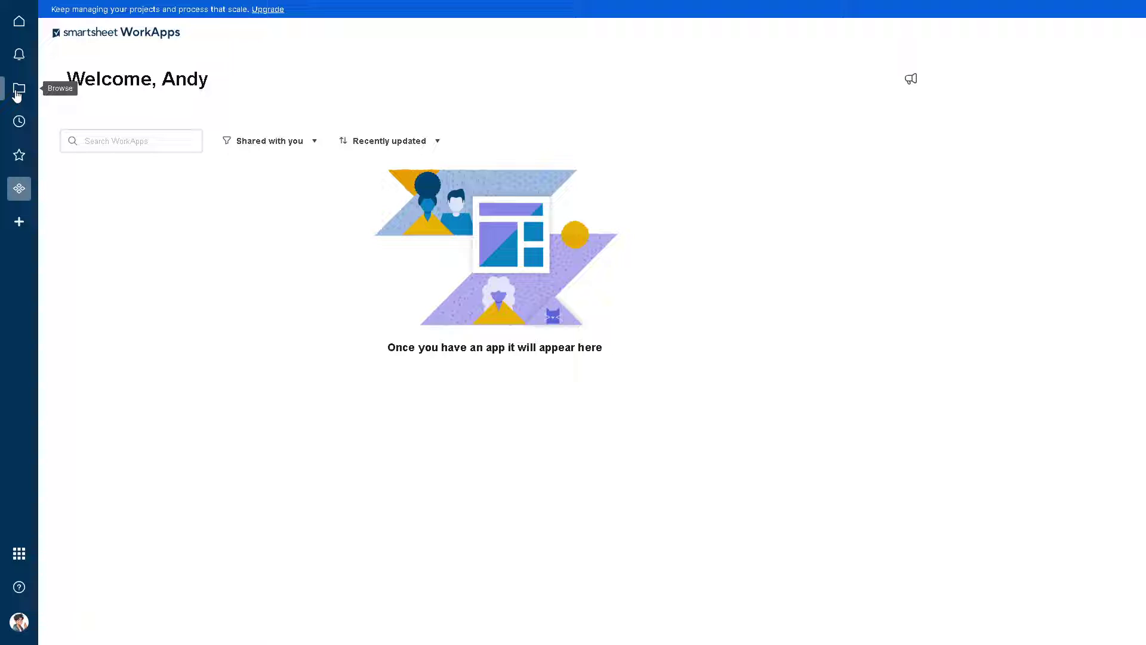
From Home, create a blank sheet named 'Can Smartsheet Have Tabs'
left_click(20, 23)
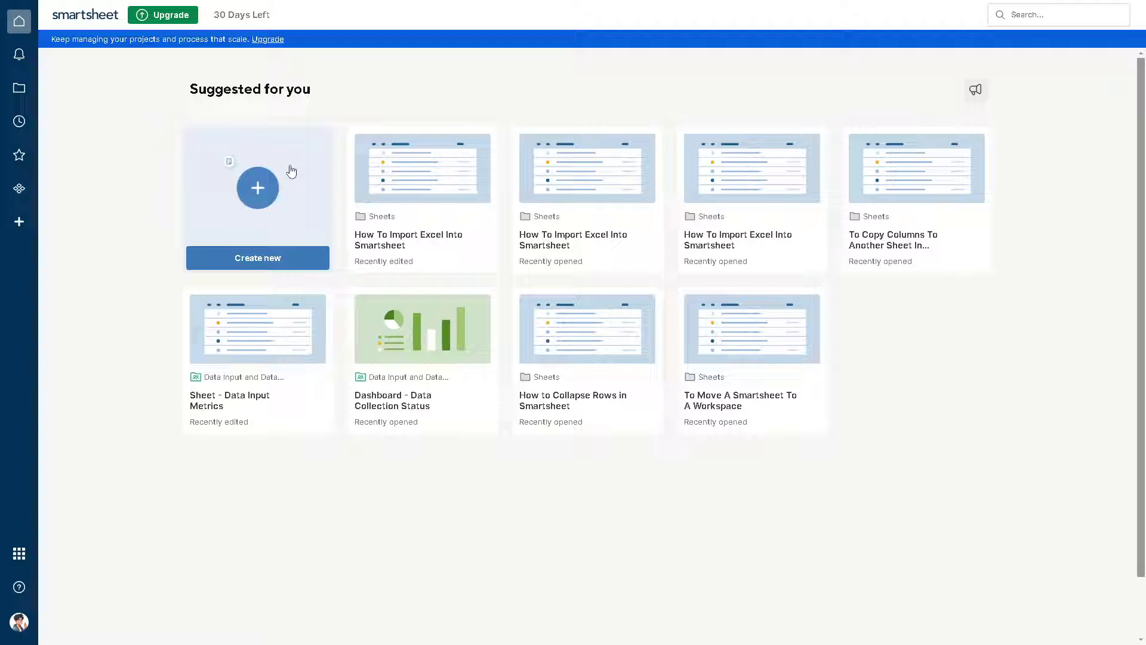
left_click(293, 166)
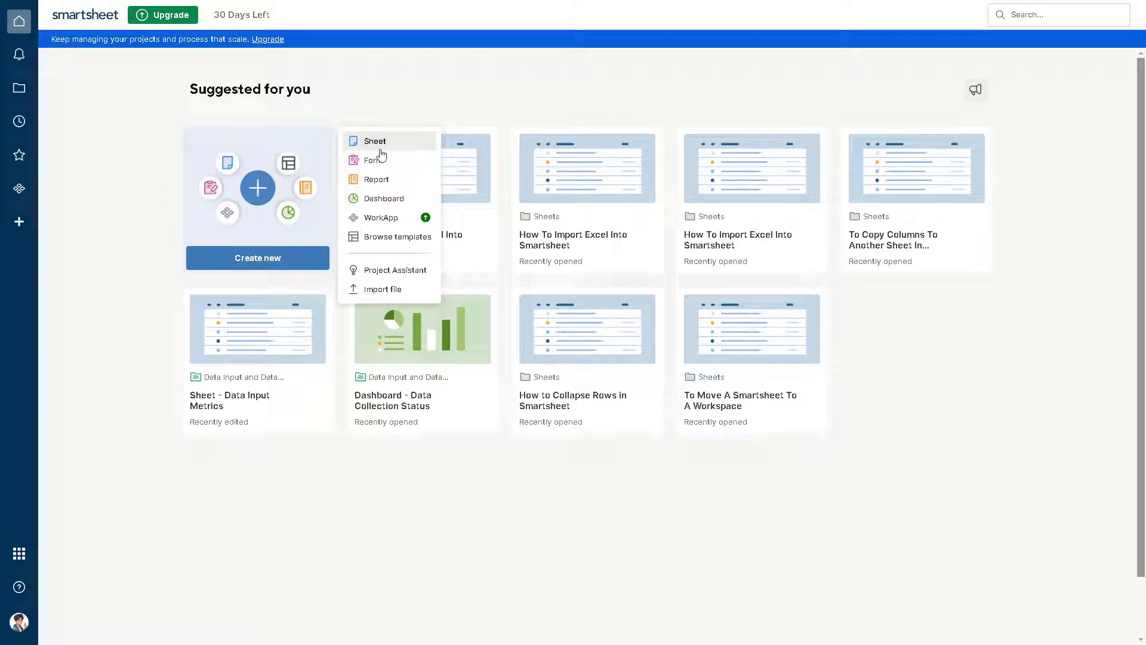
left_click(382, 144)
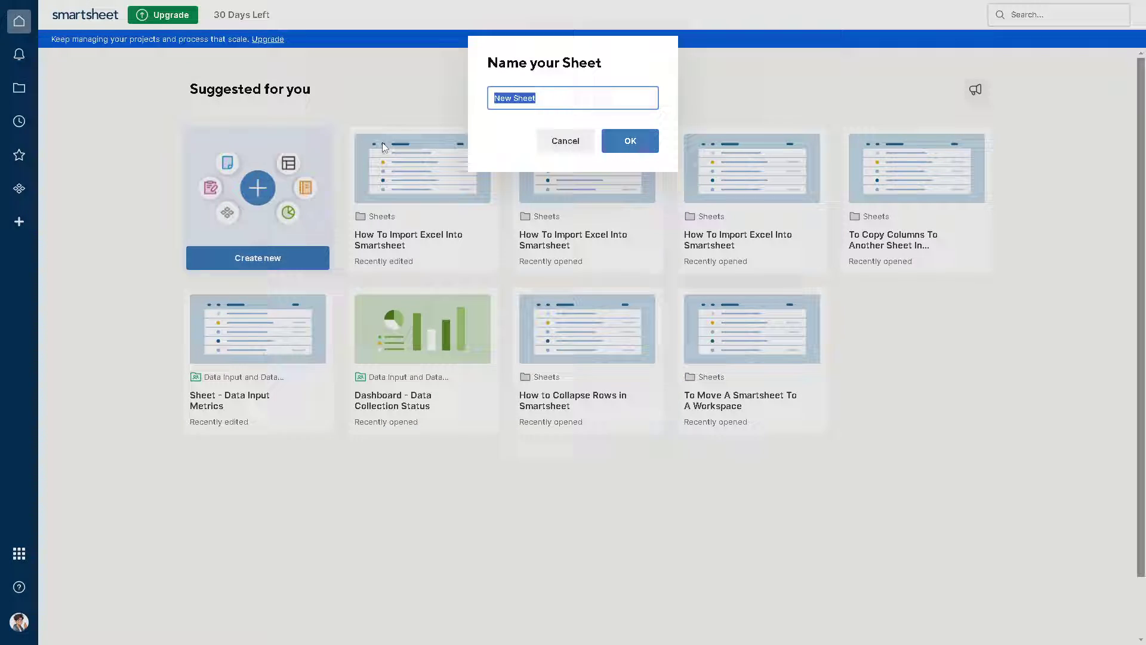
type("Can Smartsheet Have Tabs")
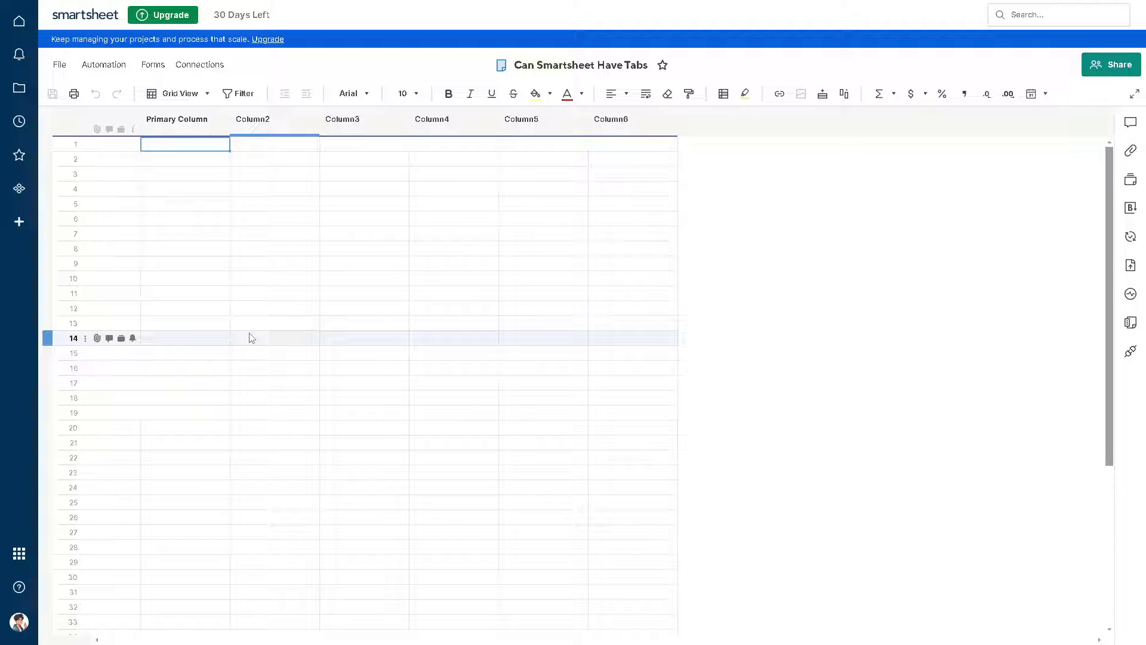
Paste the sheet title into the row 2 Primary Column cell
left_click(201, 170)
left_click(275, 158)
left_click(294, 147)
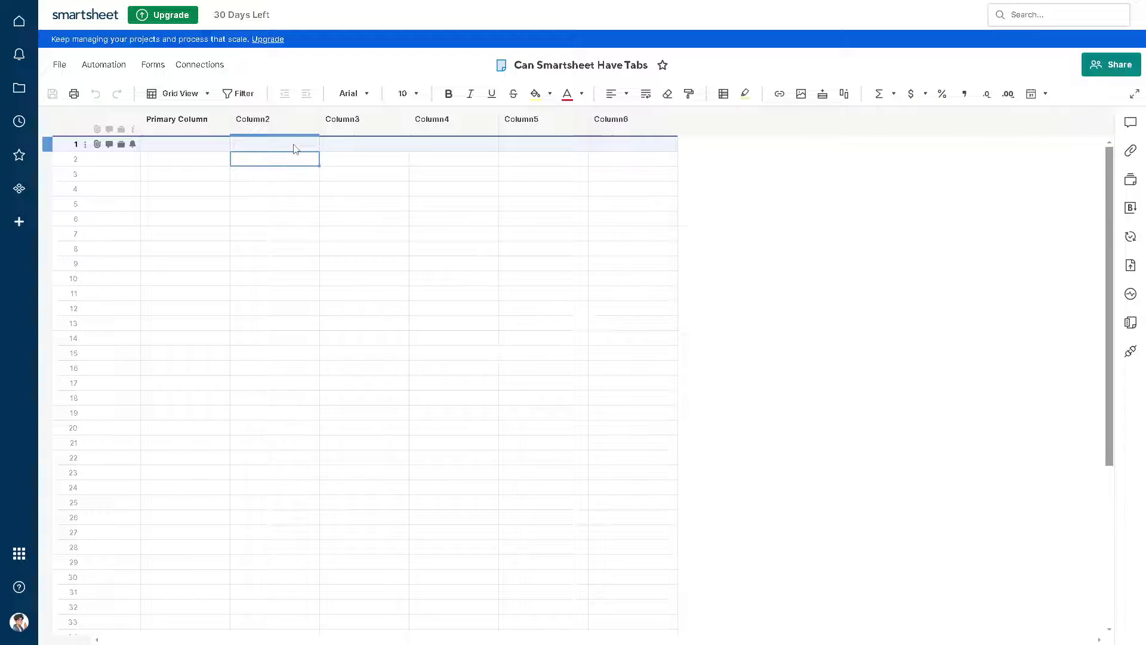
left_click(194, 174)
left_click(209, 218)
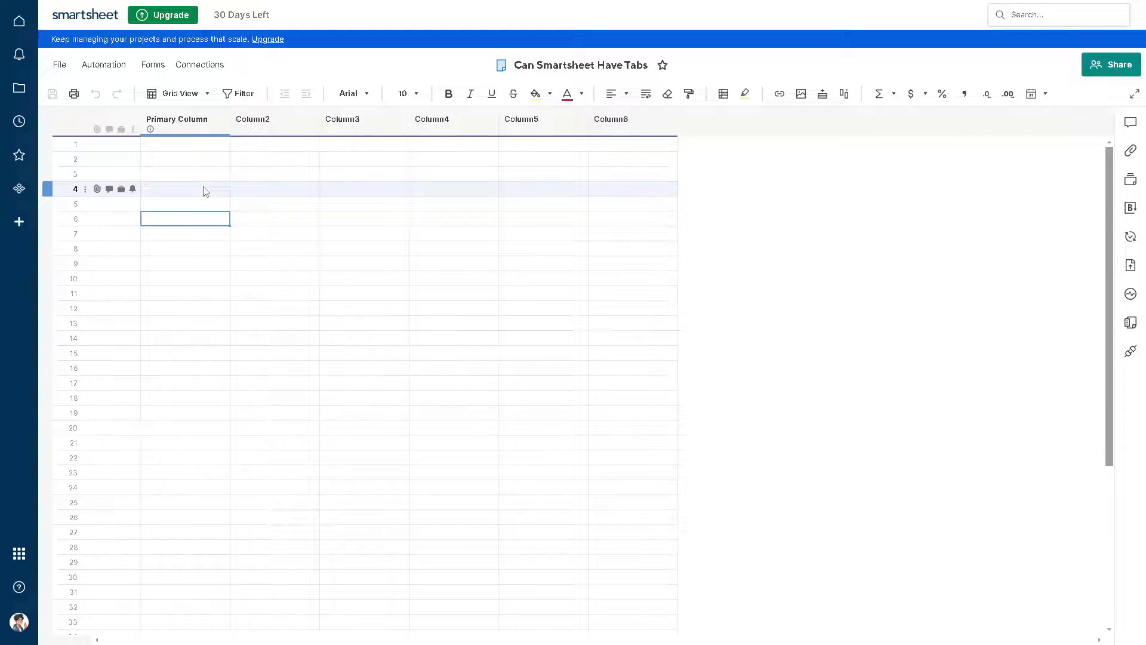
left_click(221, 204)
left_click(237, 160)
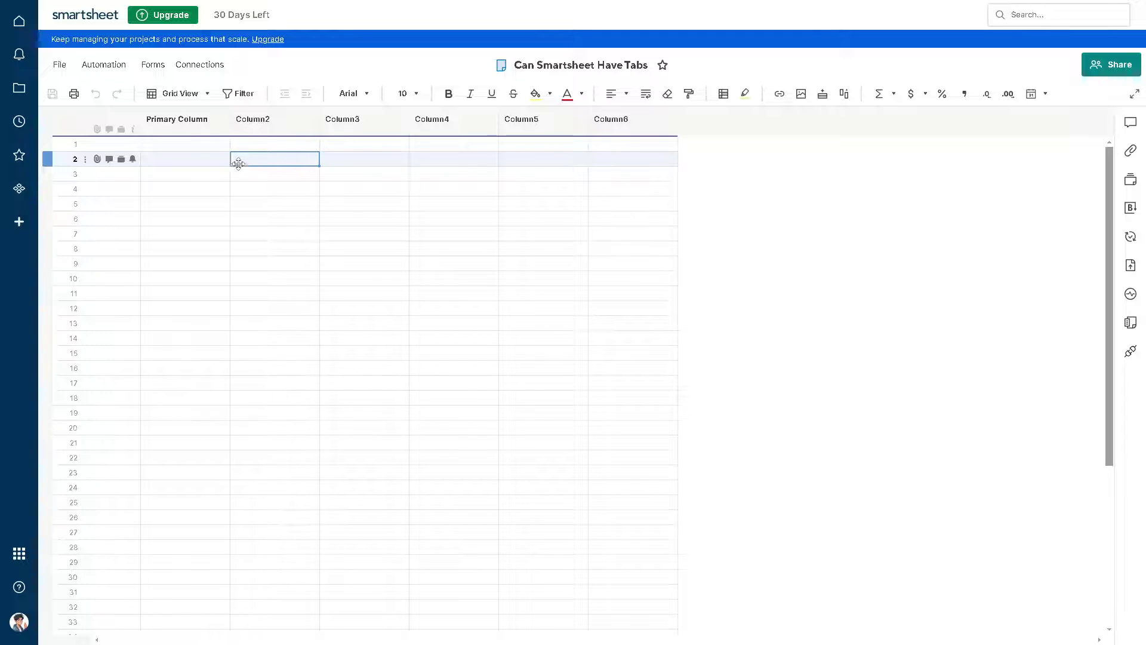
left_click(189, 144)
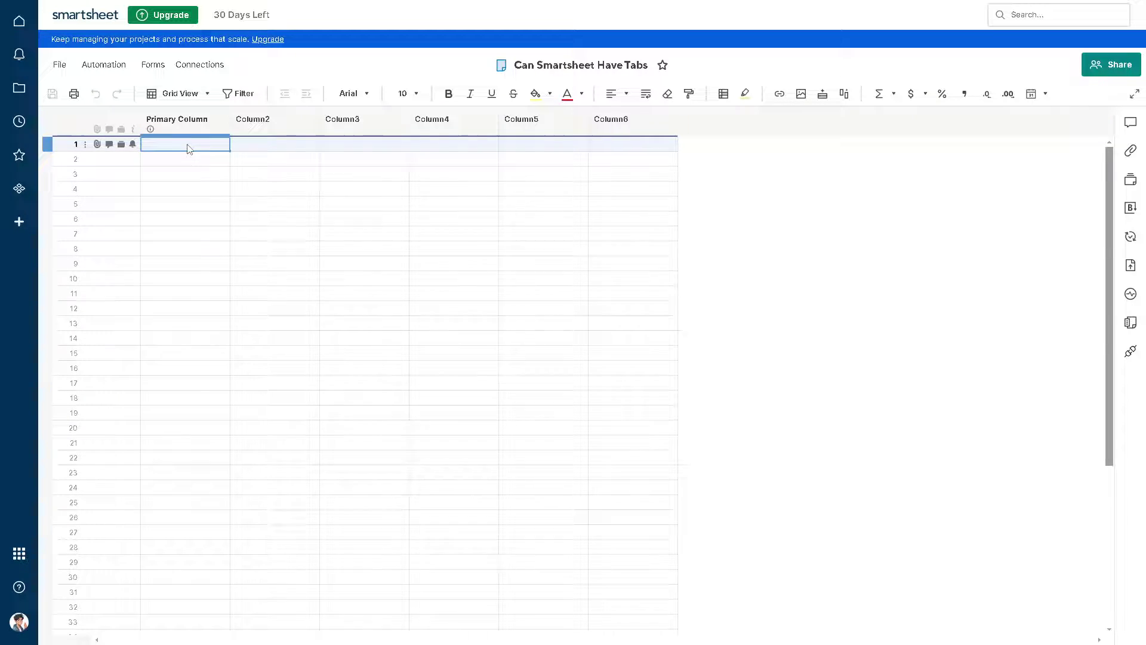
left_click(179, 160)
type("Can Smartsheet Have Tabs")
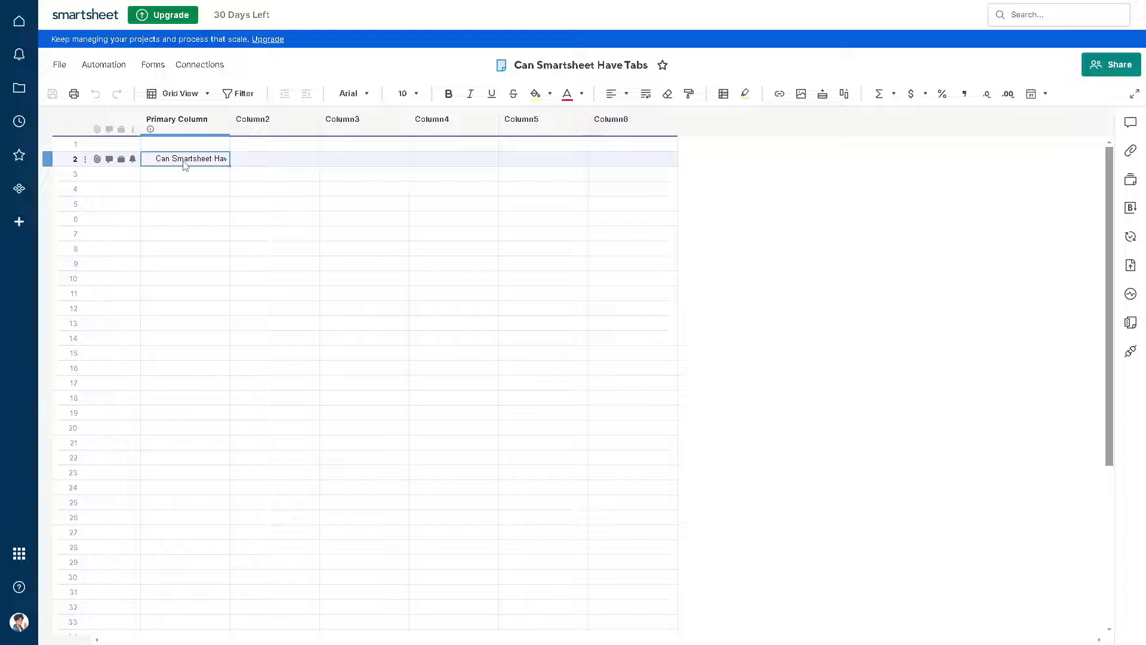
Change that label to 'Tab' plus the first name, and enter 'Tab Guide' in Column2
left_click(188, 165)
key("ctrl+a")
type("An")
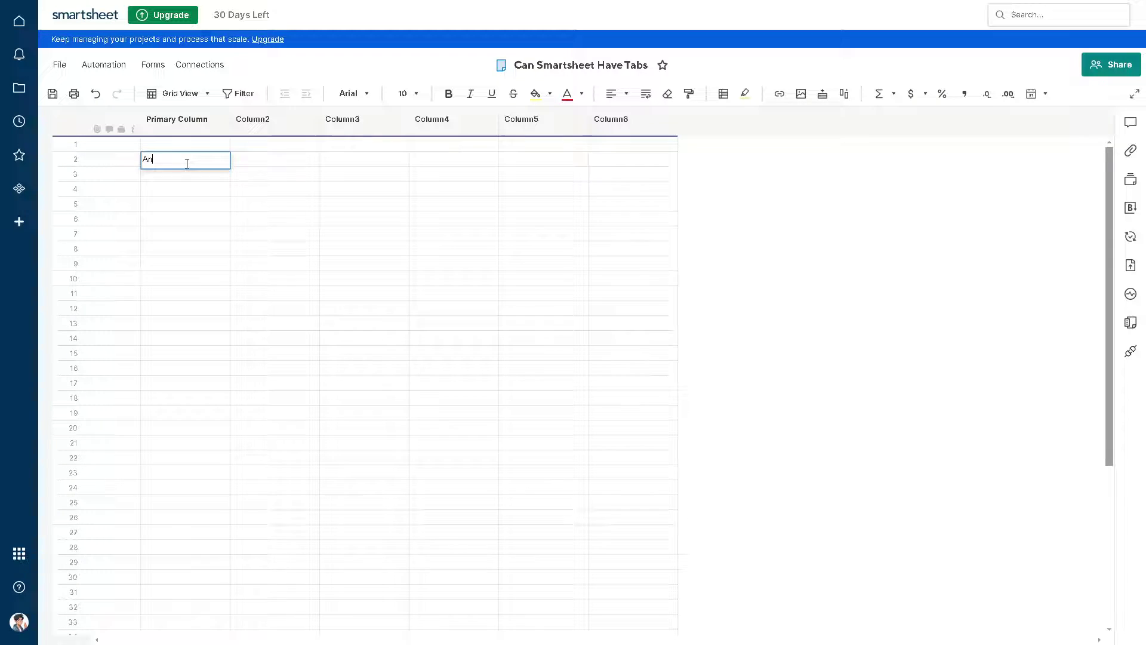
type("dy Guide")
key("ctrl+a")
type("Tab Andy")
left_click(254, 164)
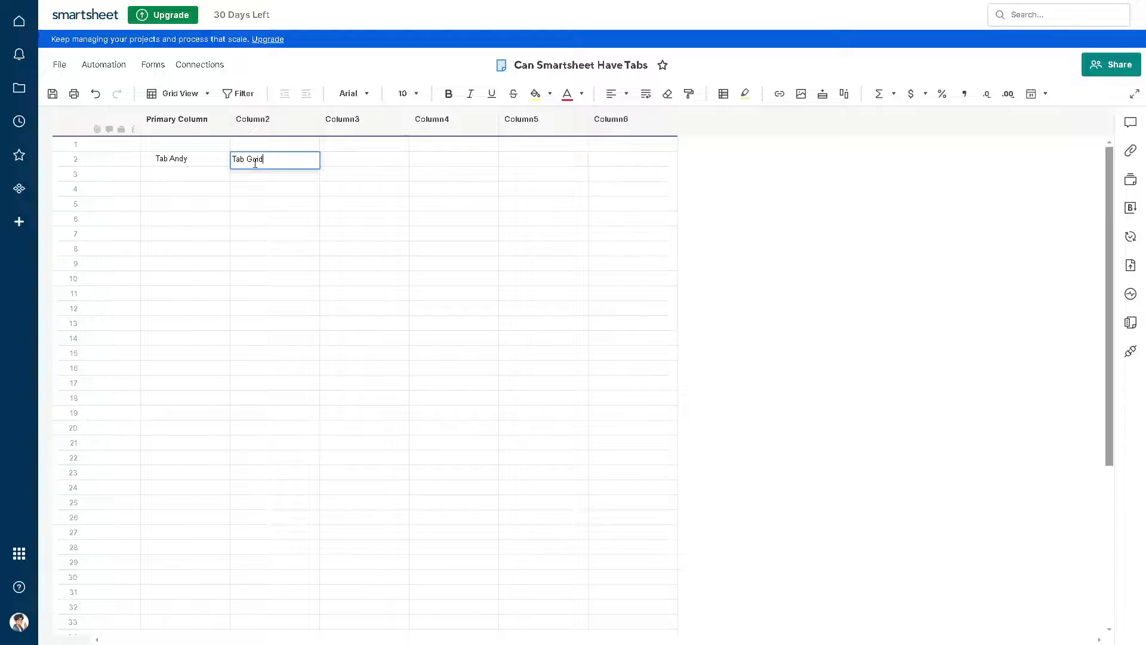
left_click(192, 203)
left_click(170, 159)
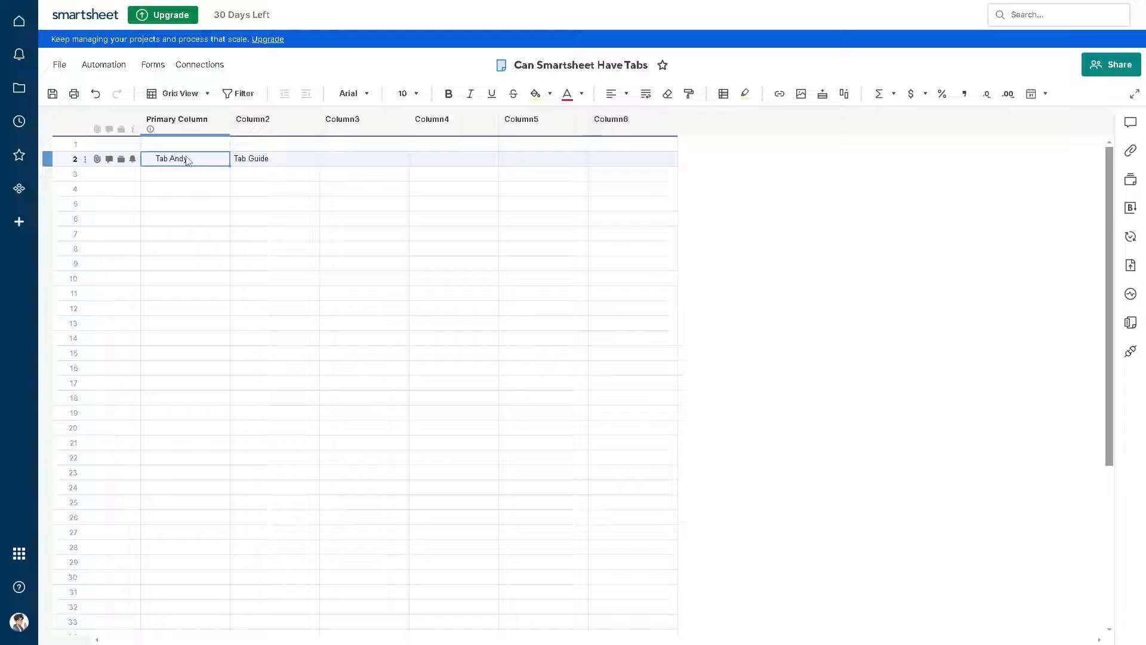
Open row 2's comments, then its Attachments panel, and reselect the row 2 label cell
left_click(110, 159)
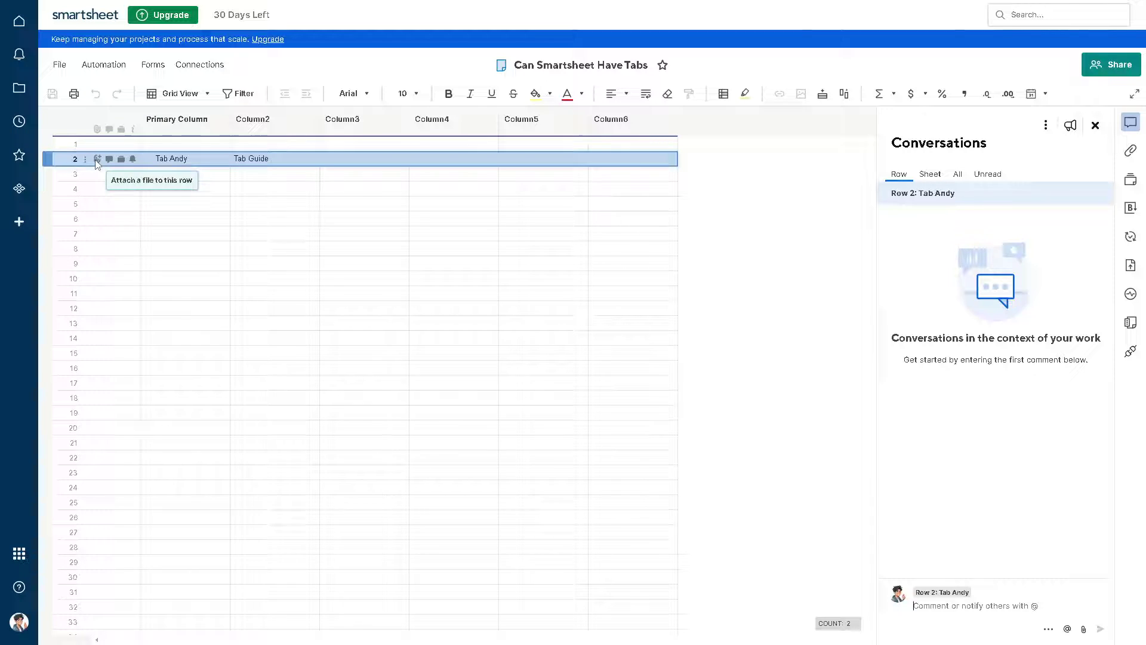
left_click(96, 160)
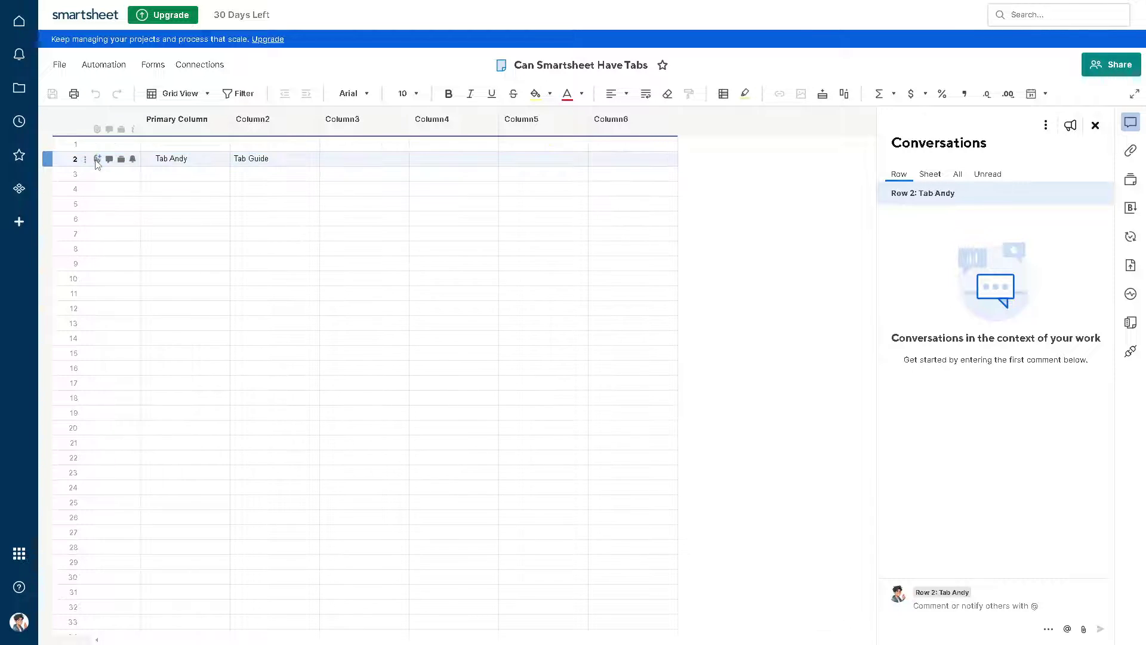
left_click(202, 218)
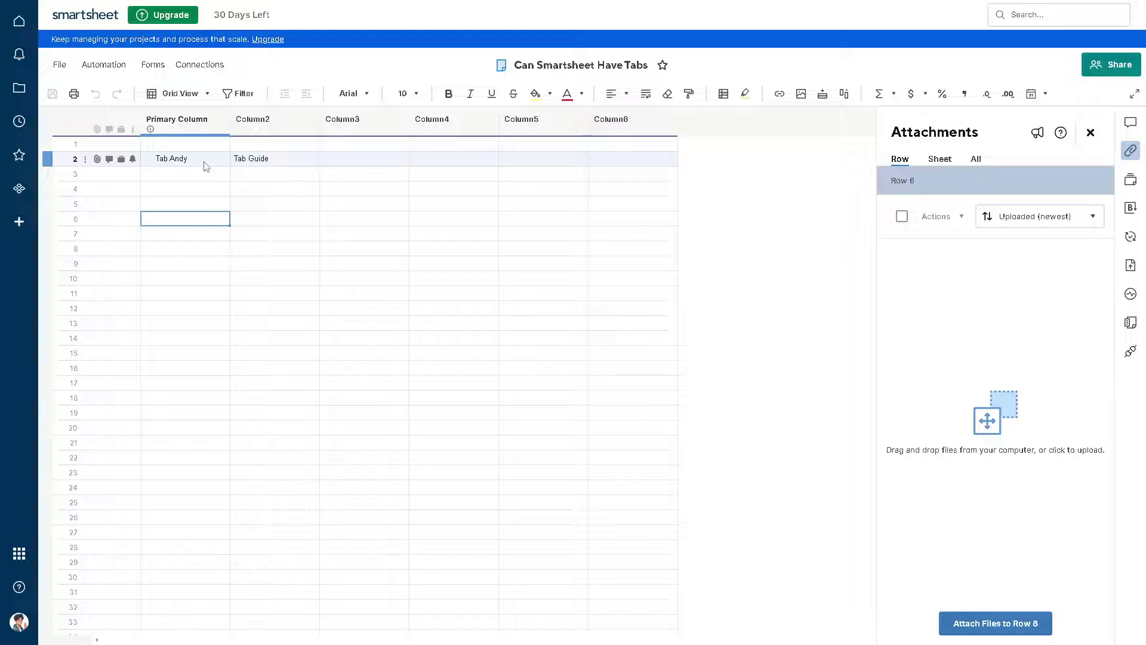
left_click(206, 162)
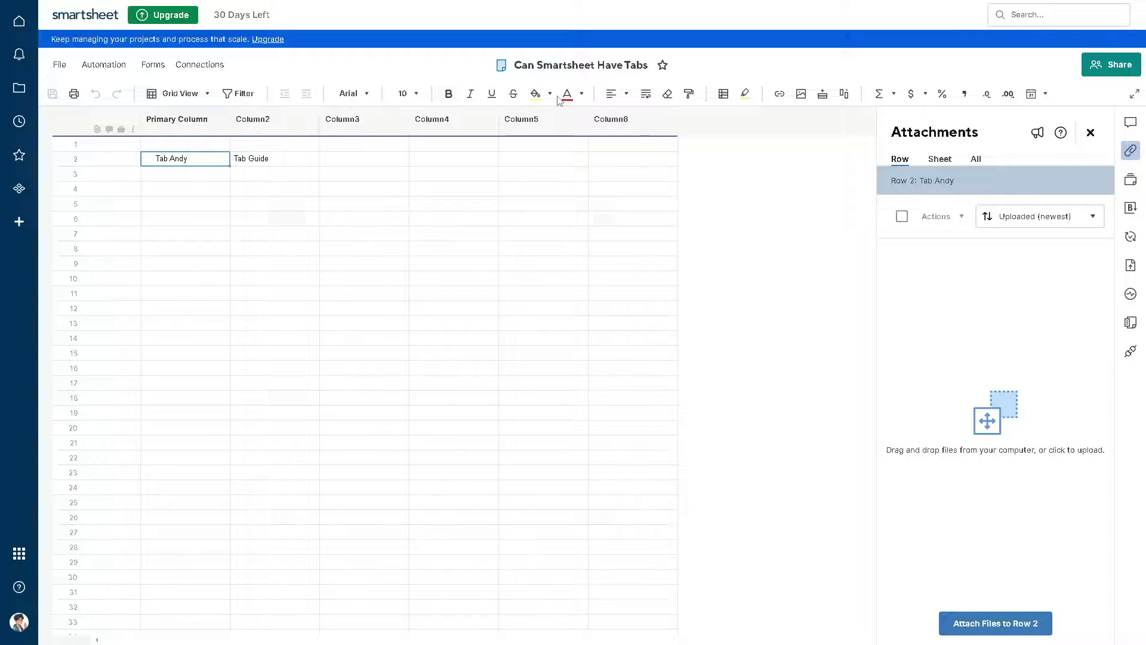
Make row 2's label dark red, bold and Tahoma, with a green cell fill
left_click(582, 96)
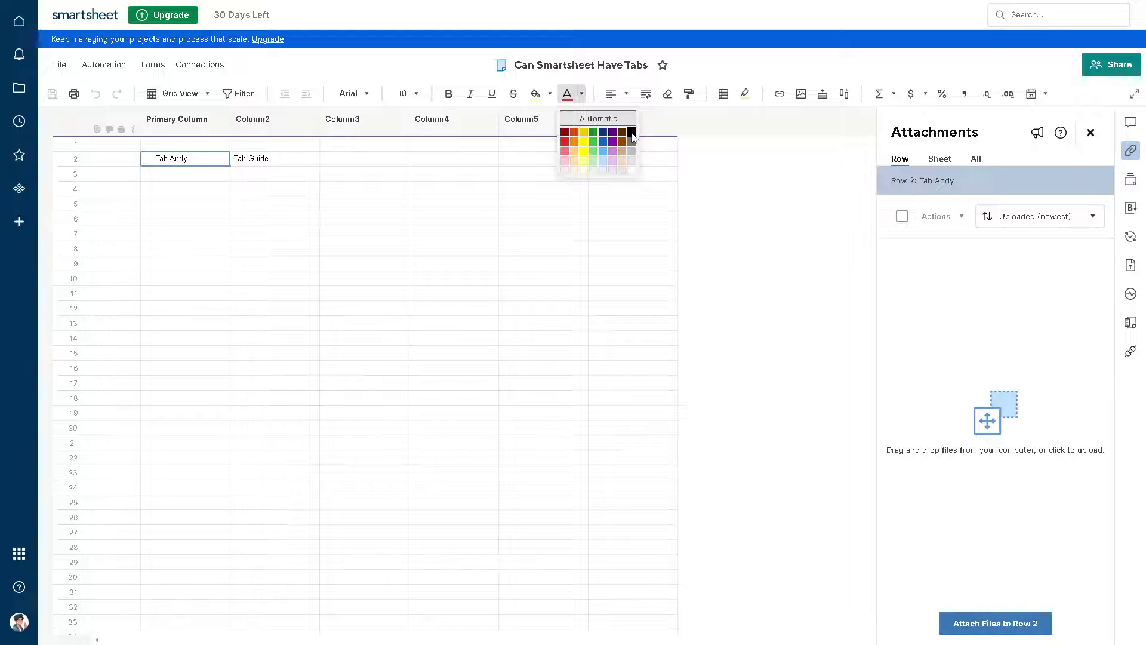
left_click(564, 132)
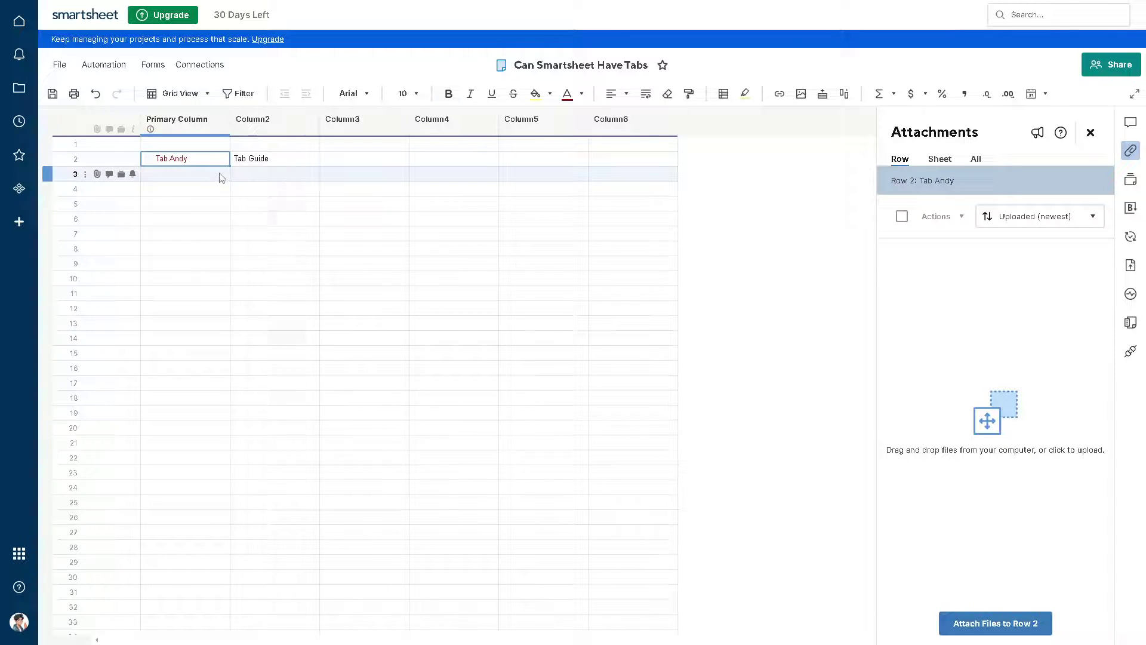
key("ctrl+b")
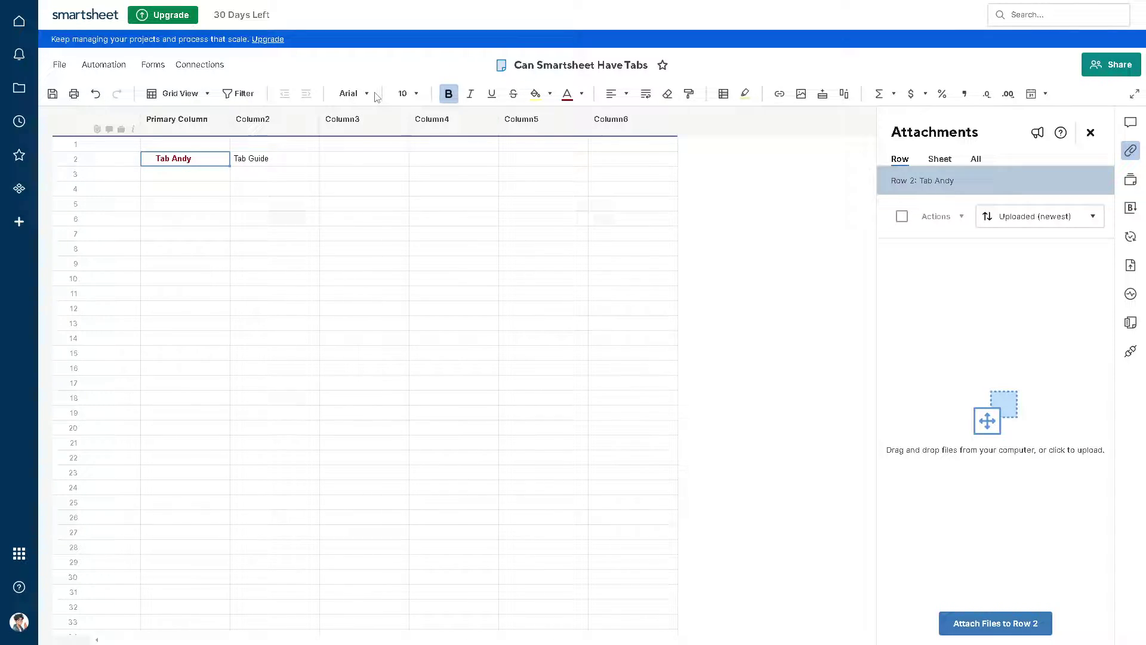
left_click(353, 94)
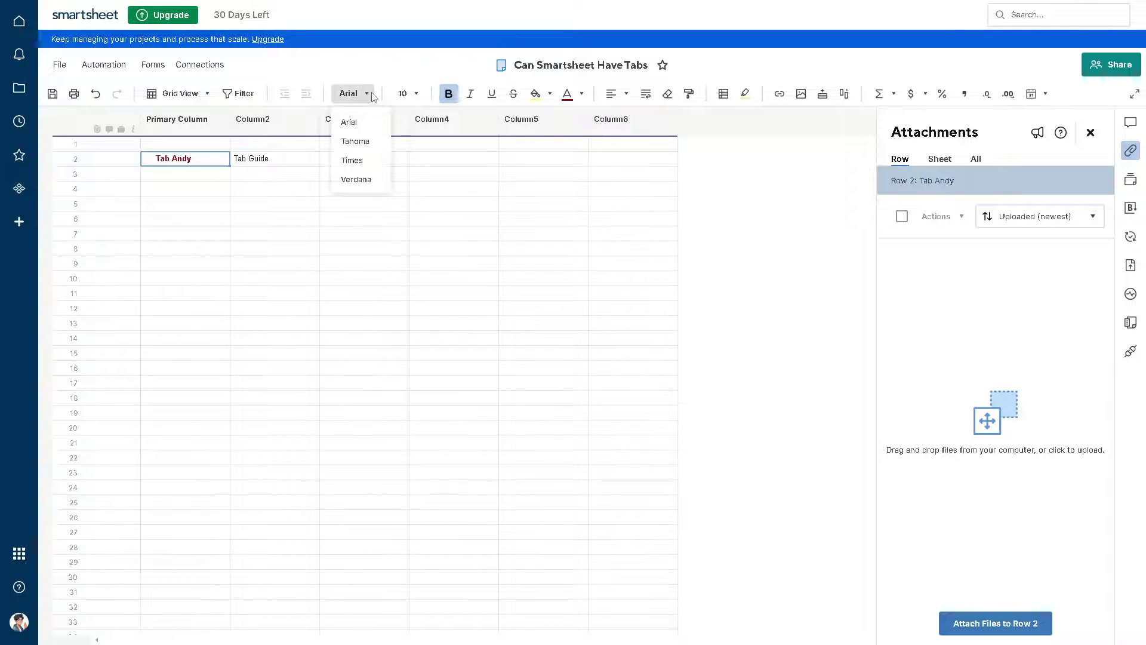
left_click(362, 142)
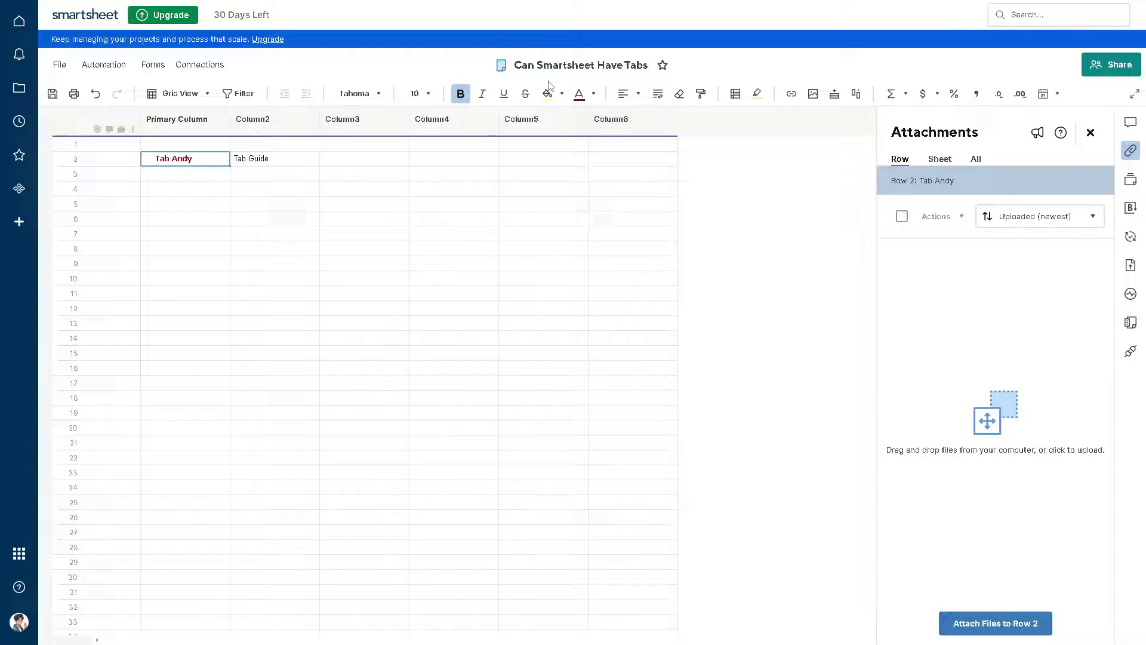
left_click(561, 94)
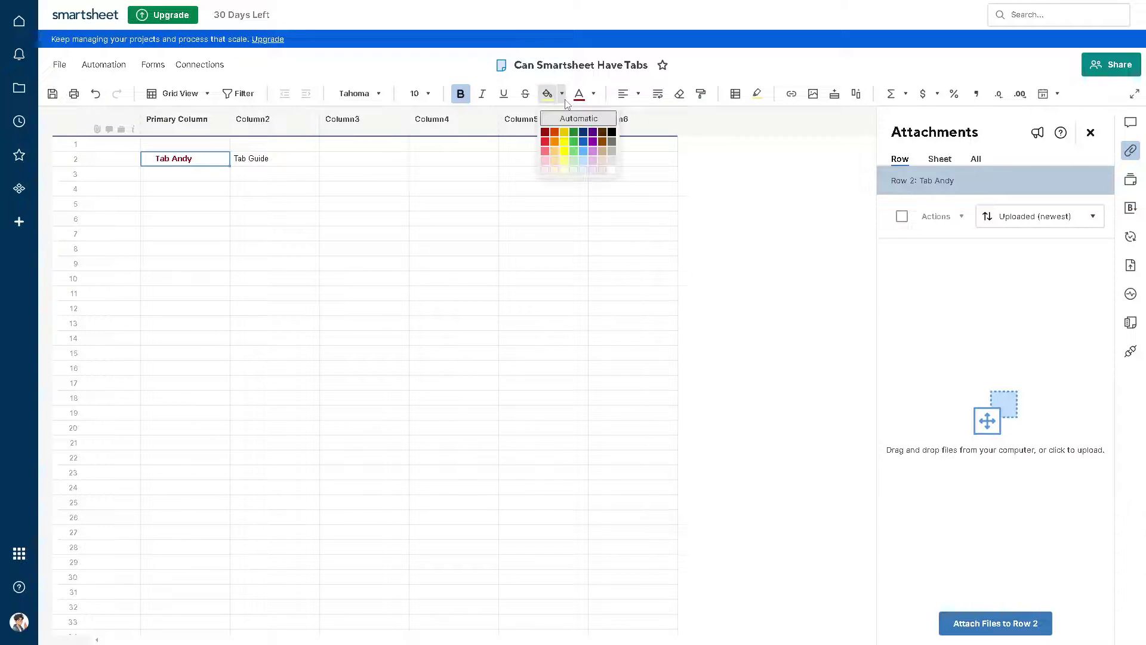
left_click(574, 136)
Fill Primary Column rows 3–34 yellow
left_click_drag(191, 174, 192, 617)
left_click(549, 94)
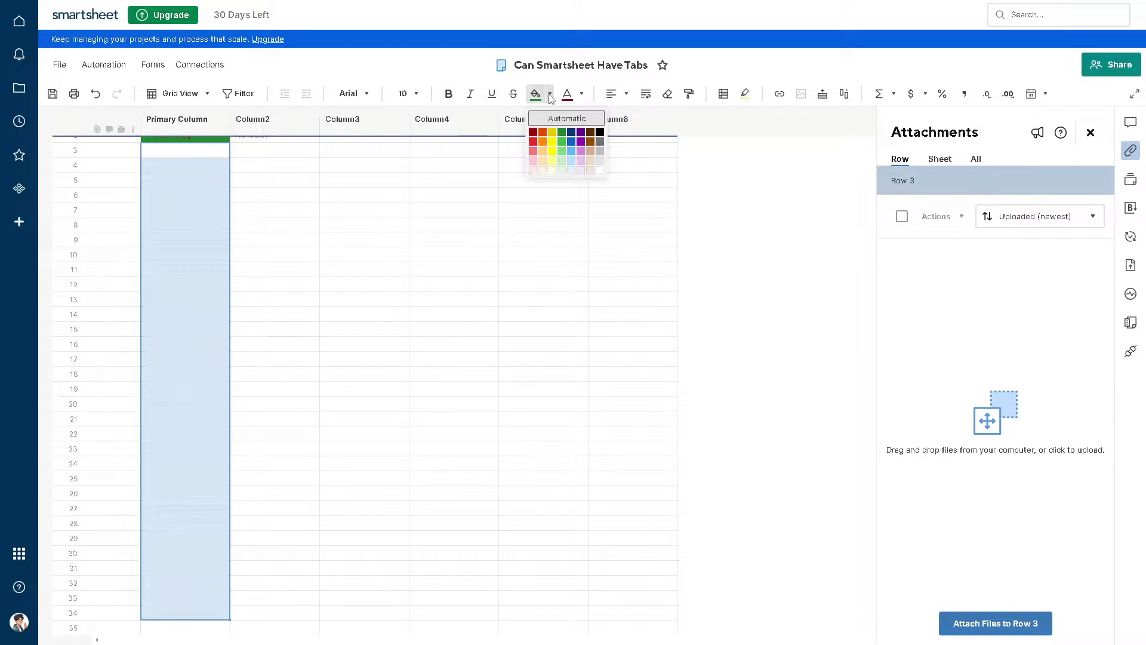
left_click(552, 156)
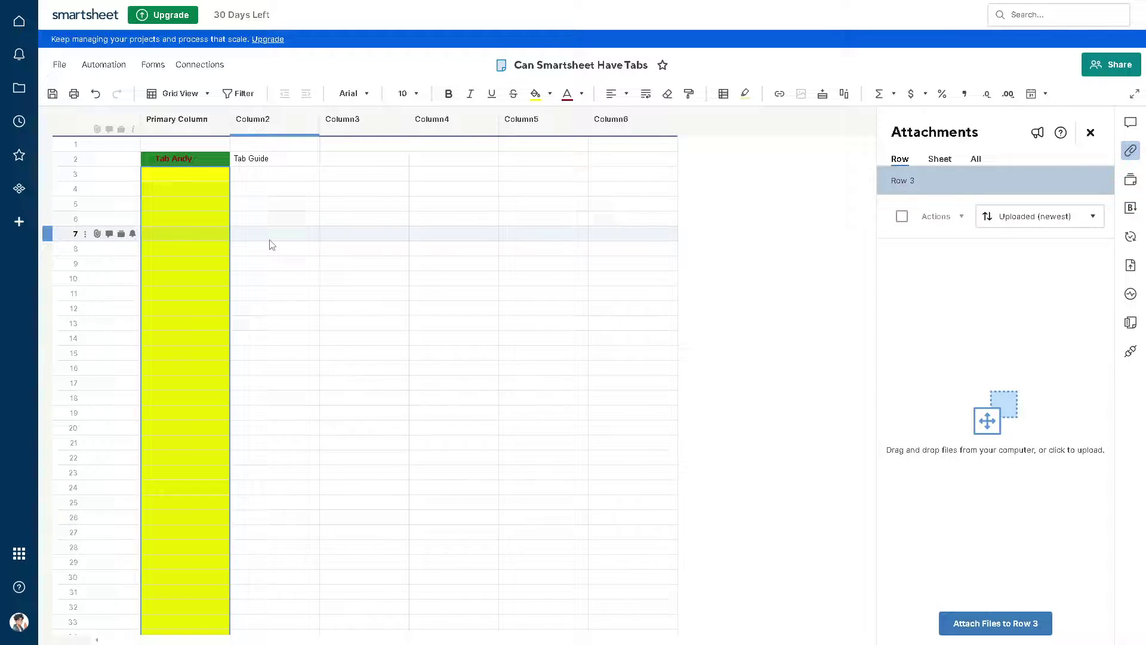
Make the Tab Guide cell bold with black text and a blue fill
left_click(267, 160)
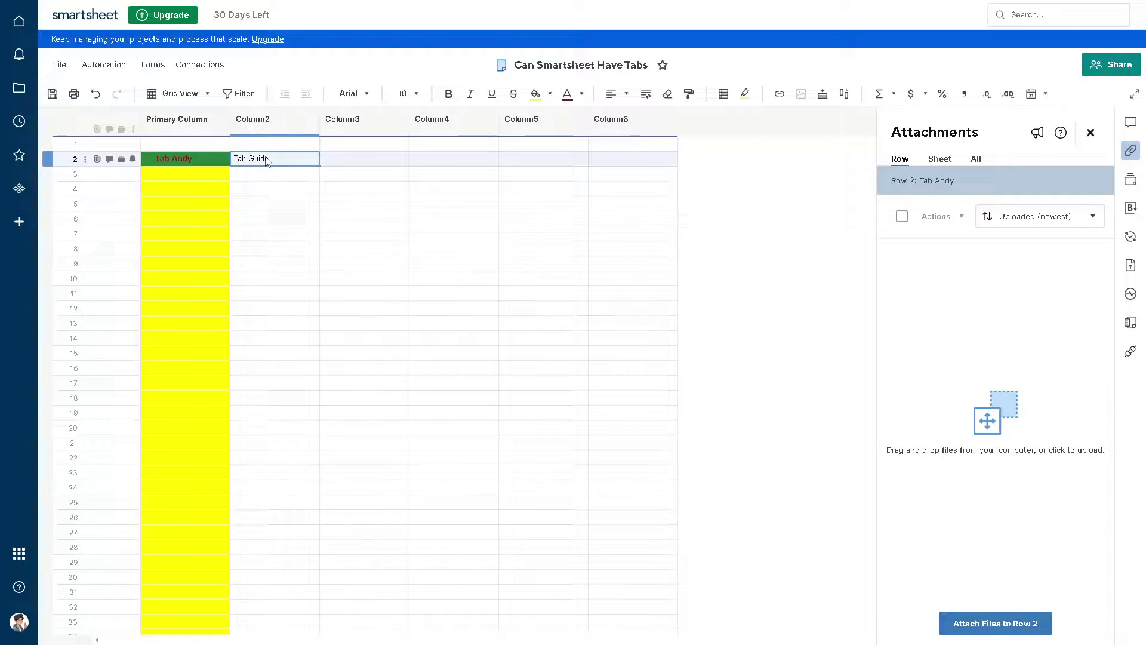
left_click(448, 93)
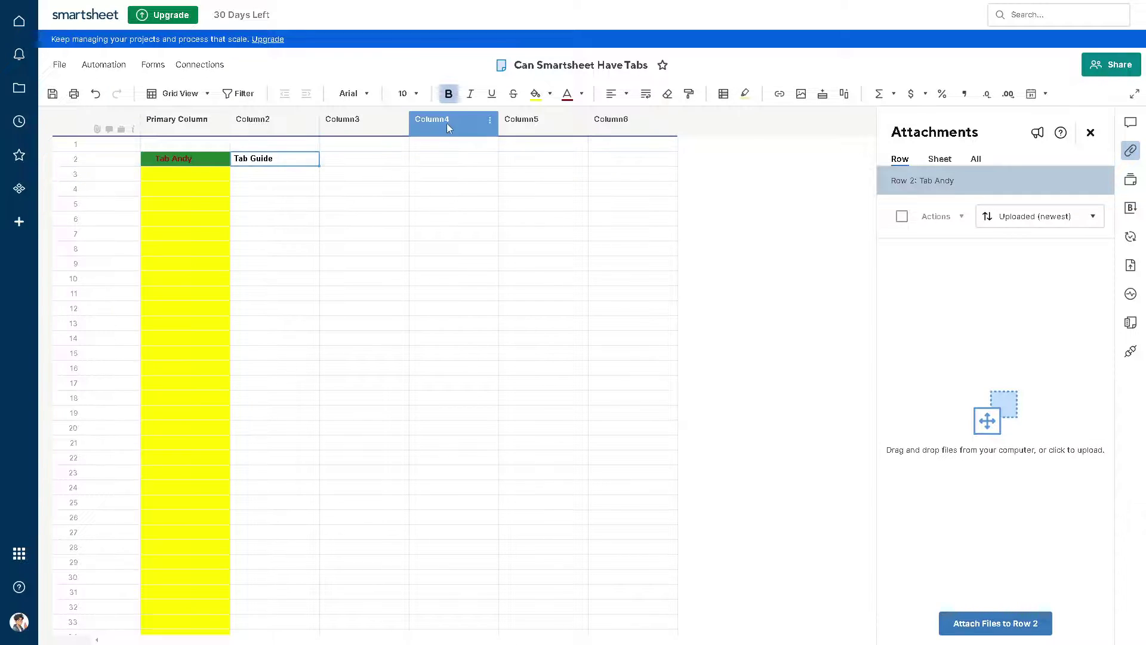
left_click(582, 94)
left_click(627, 138)
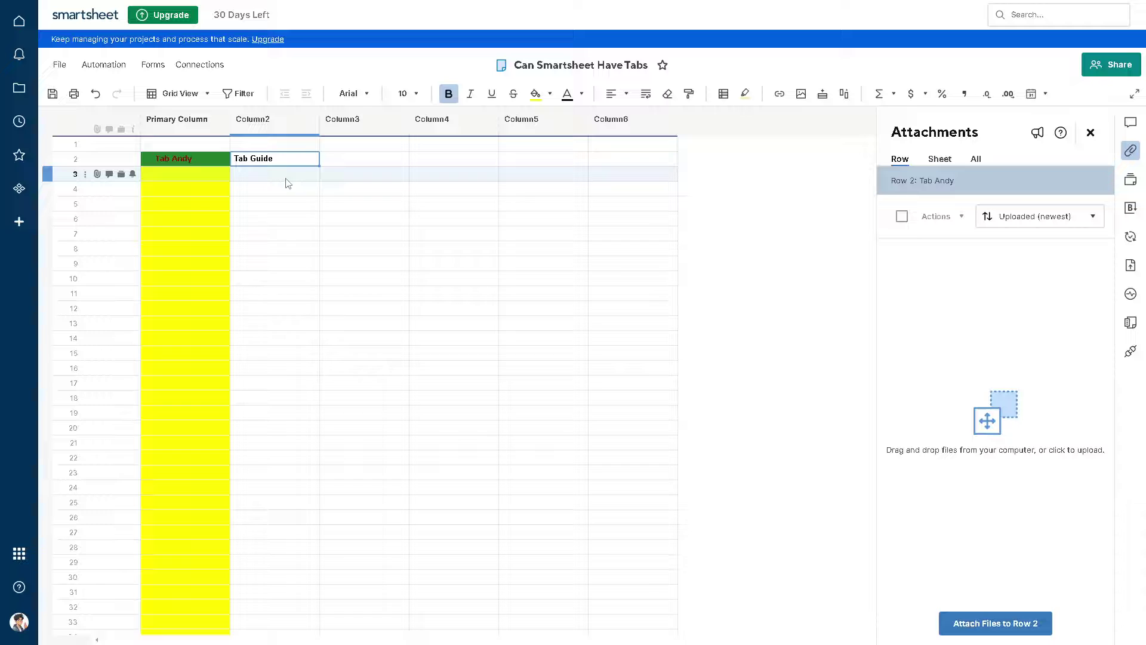
left_click(535, 94)
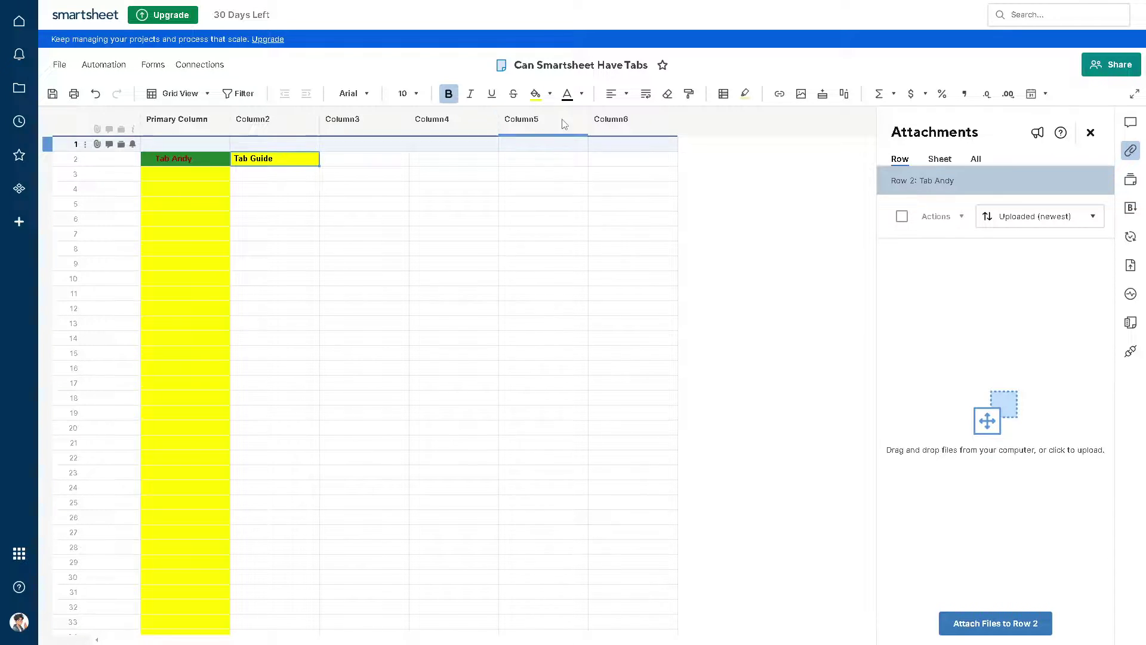
left_click(550, 96)
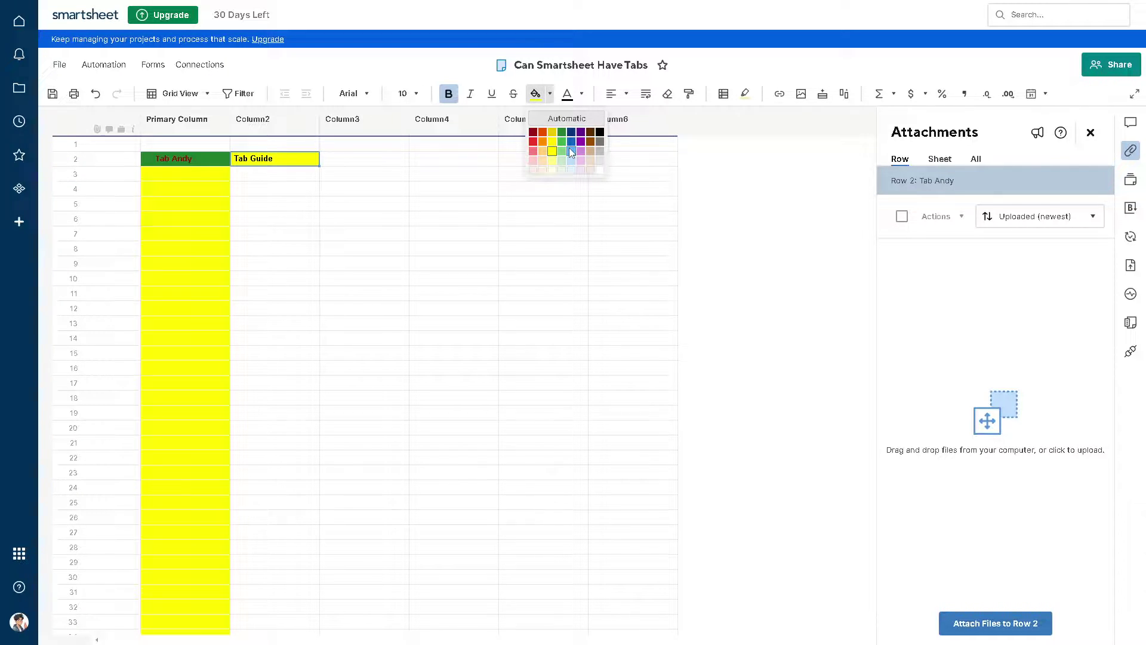
left_click(571, 154)
Fill Column2 rows 3–18 light purple, then reselect the row 2 label cell
left_click_drag(280, 174, 278, 497)
left_click(549, 94)
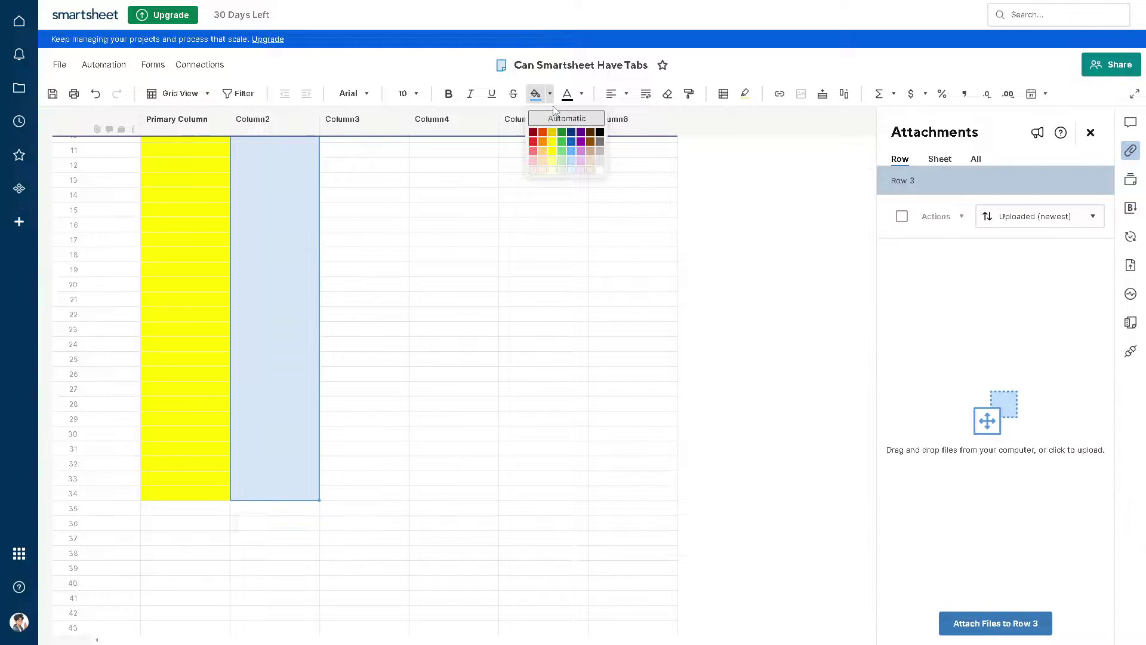
left_click(581, 152)
scroll(418, 256, "up", 4)
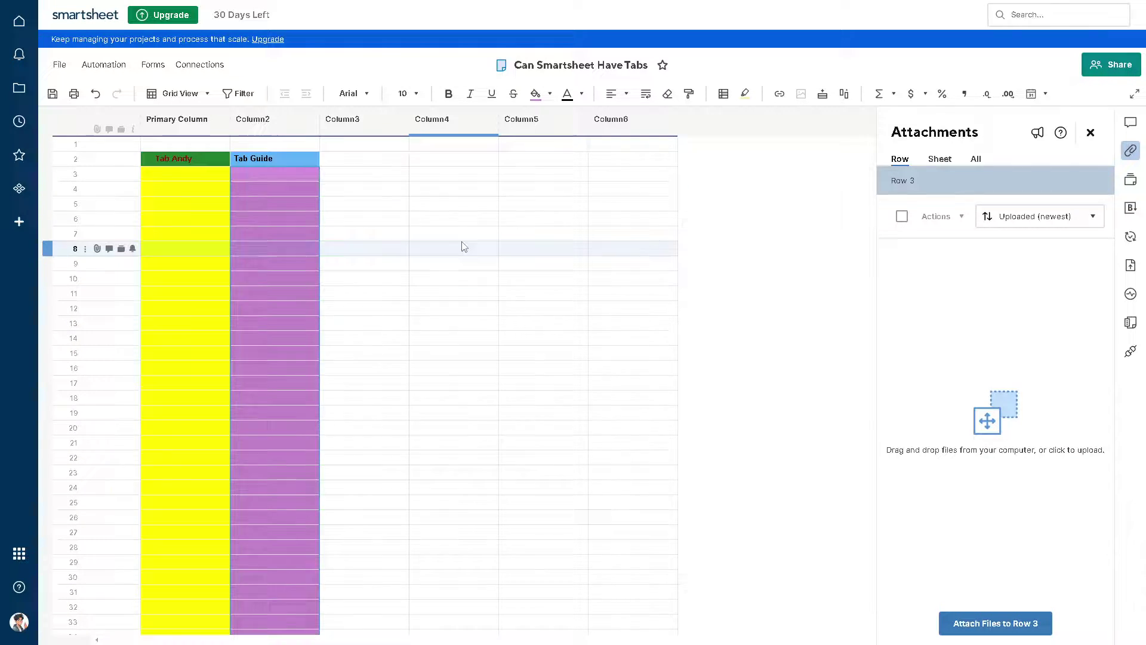
left_click(488, 231)
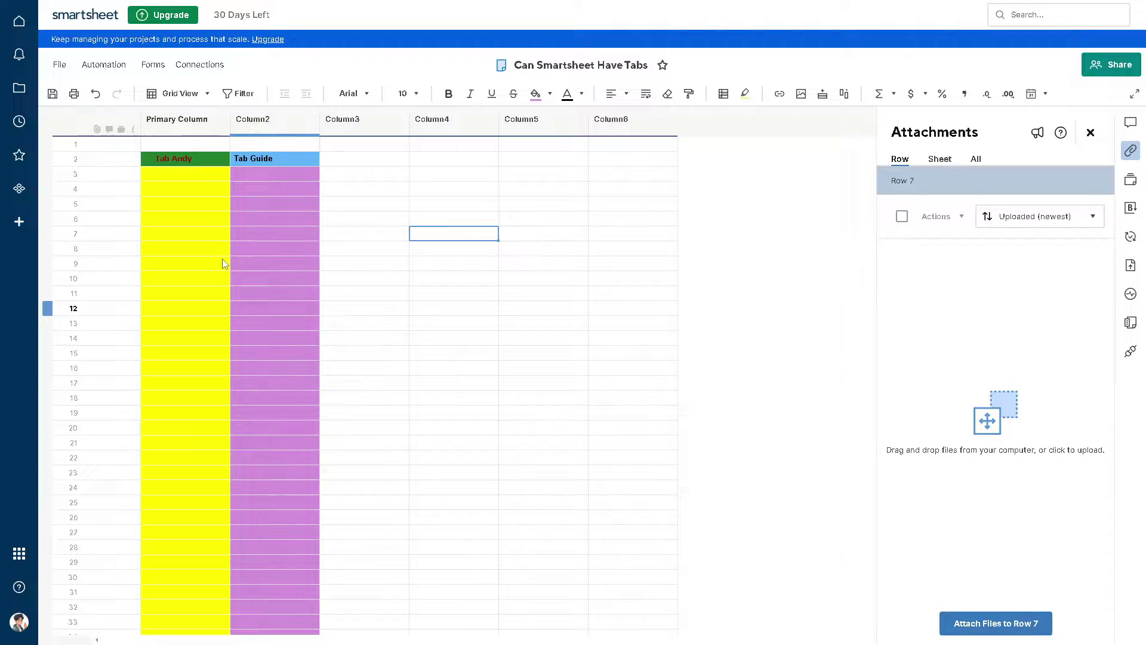
left_click(255, 174)
left_click(261, 156)
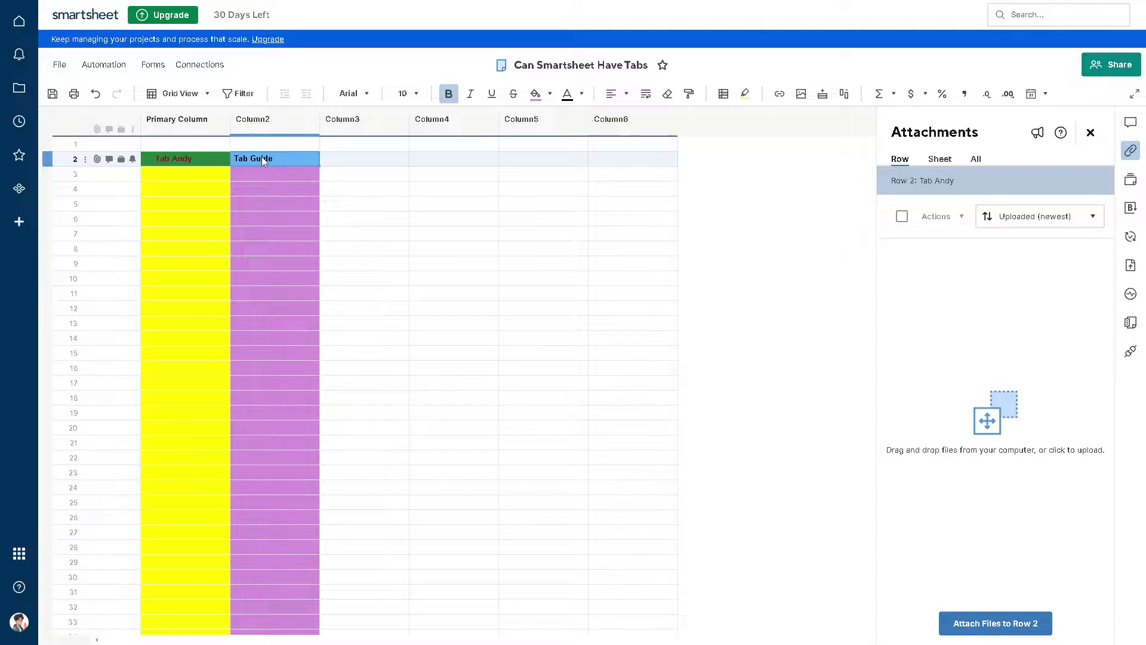
left_click(190, 162)
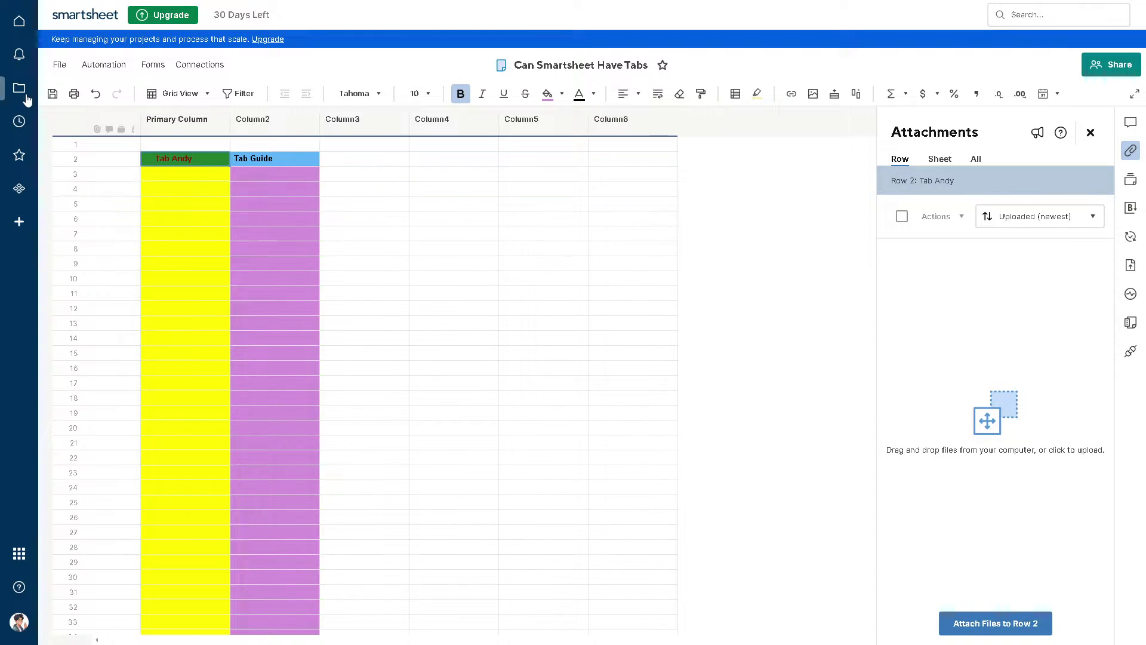
Save the sheet and browse to the list of workspaces
left_click(60, 64)
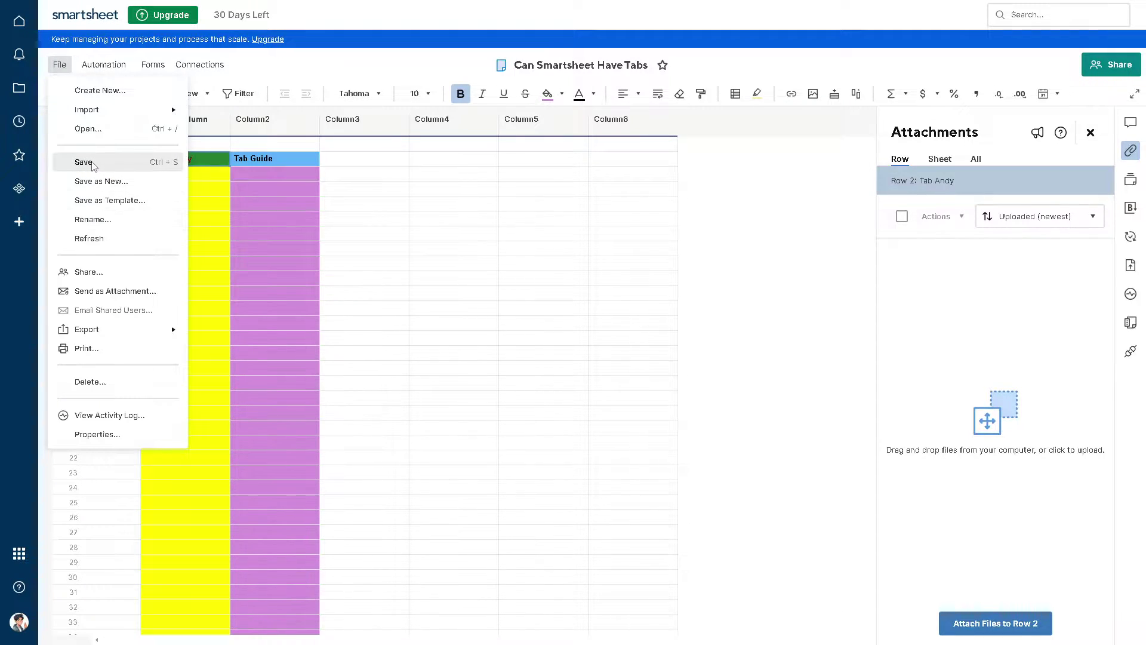
left_click(69, 160)
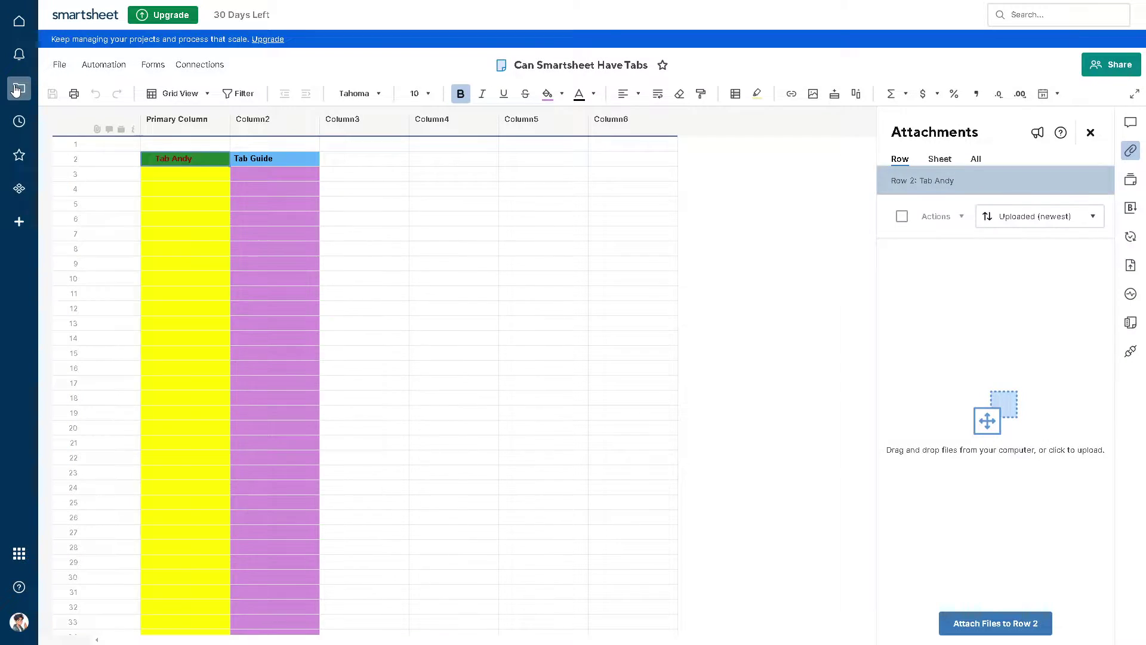
left_click(16, 89)
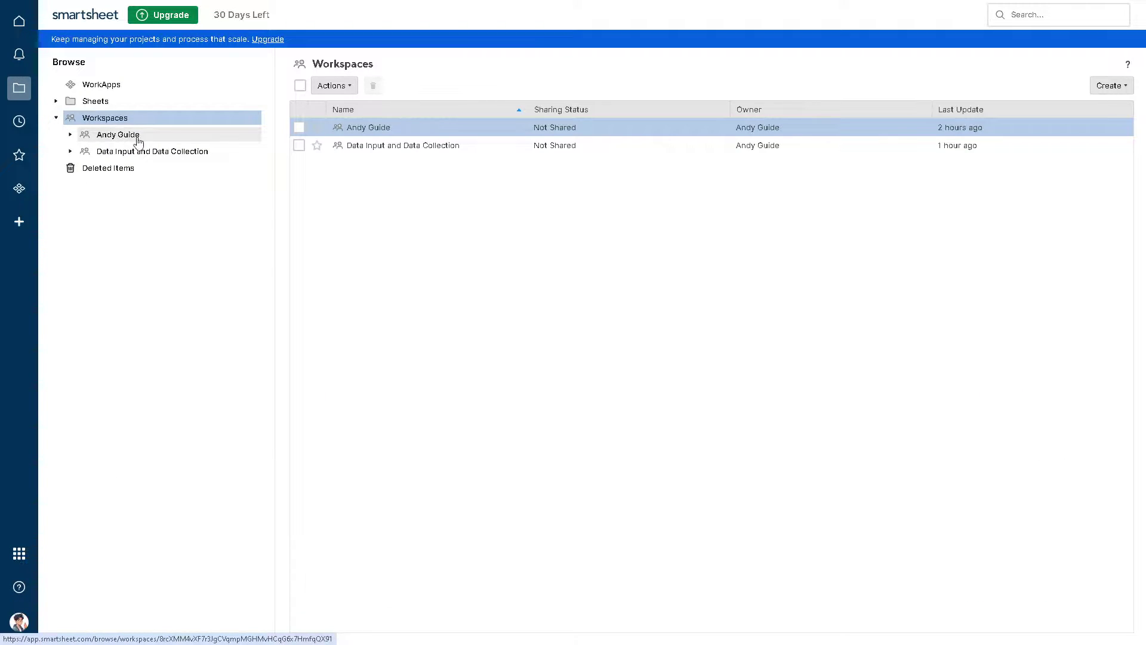
left_click(138, 141)
left_click(113, 103)
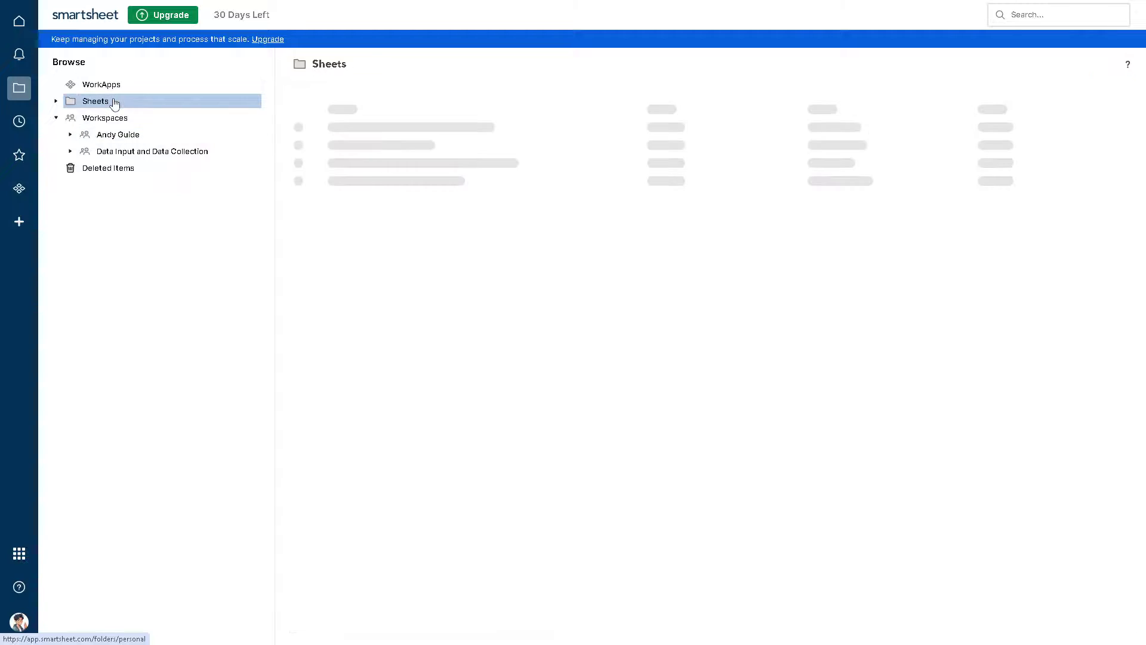
left_click(120, 118)
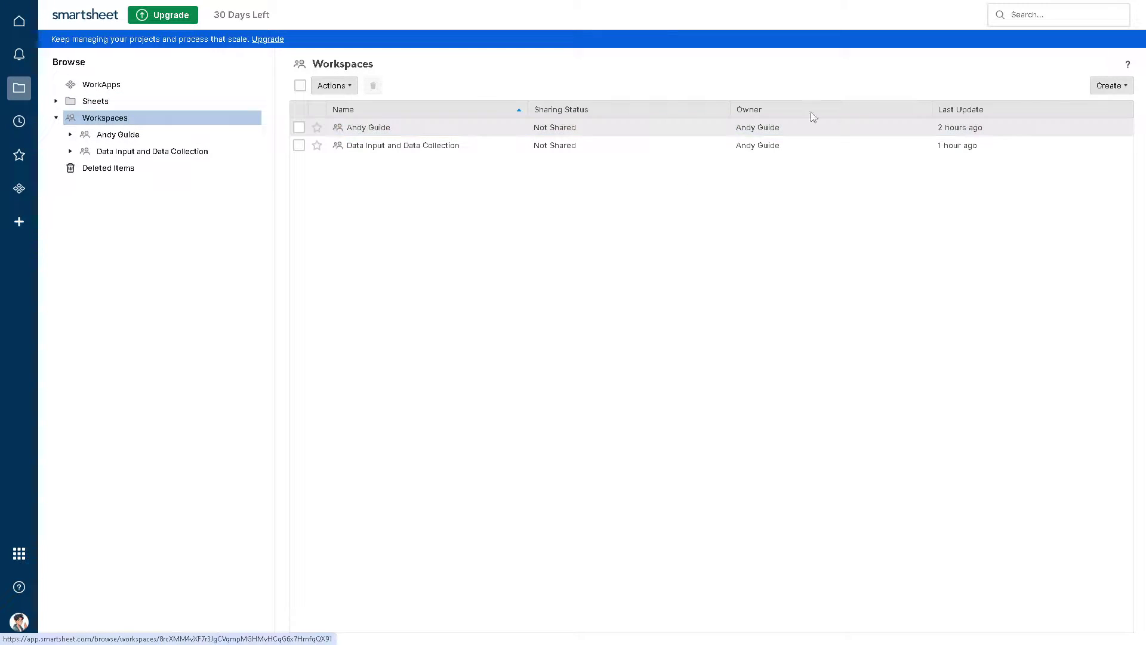
Create a workspace named 'Can Smartsheet Have Tabs', then show the Sheets list
left_click(1099, 88)
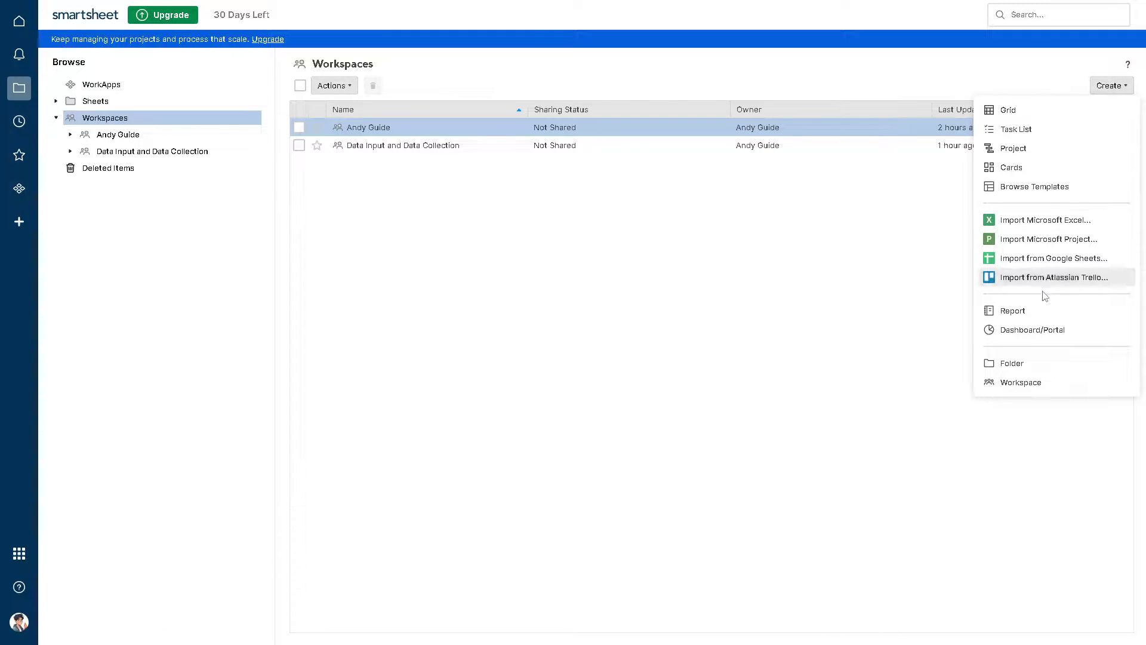
left_click(1021, 382)
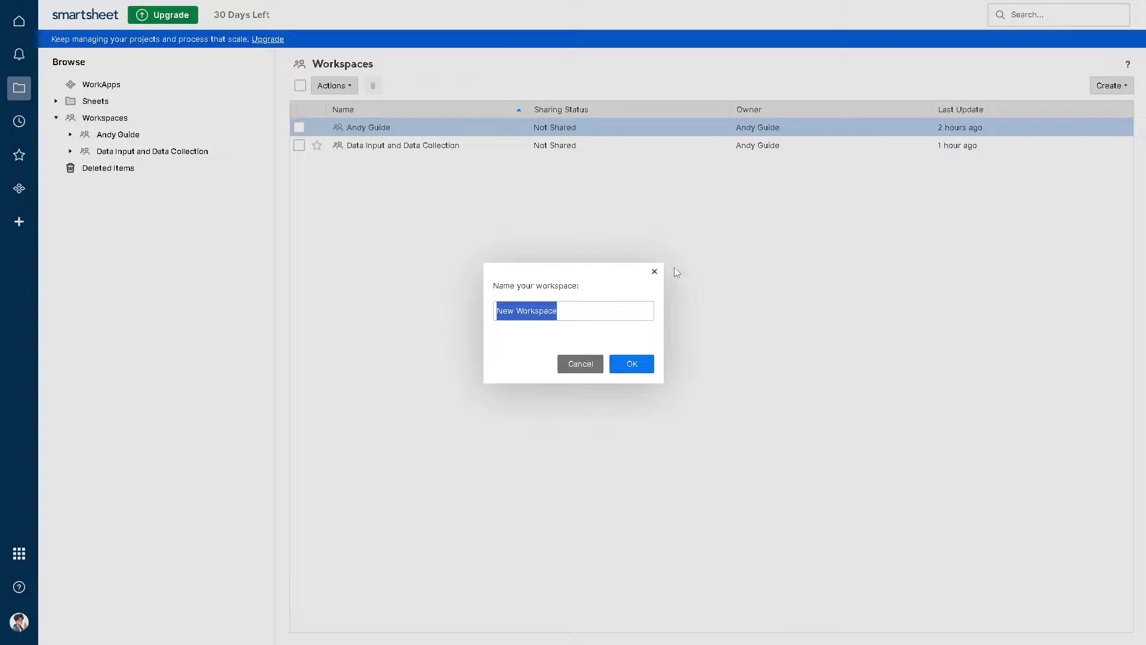
type("Can Smartsheet Have Tabs")
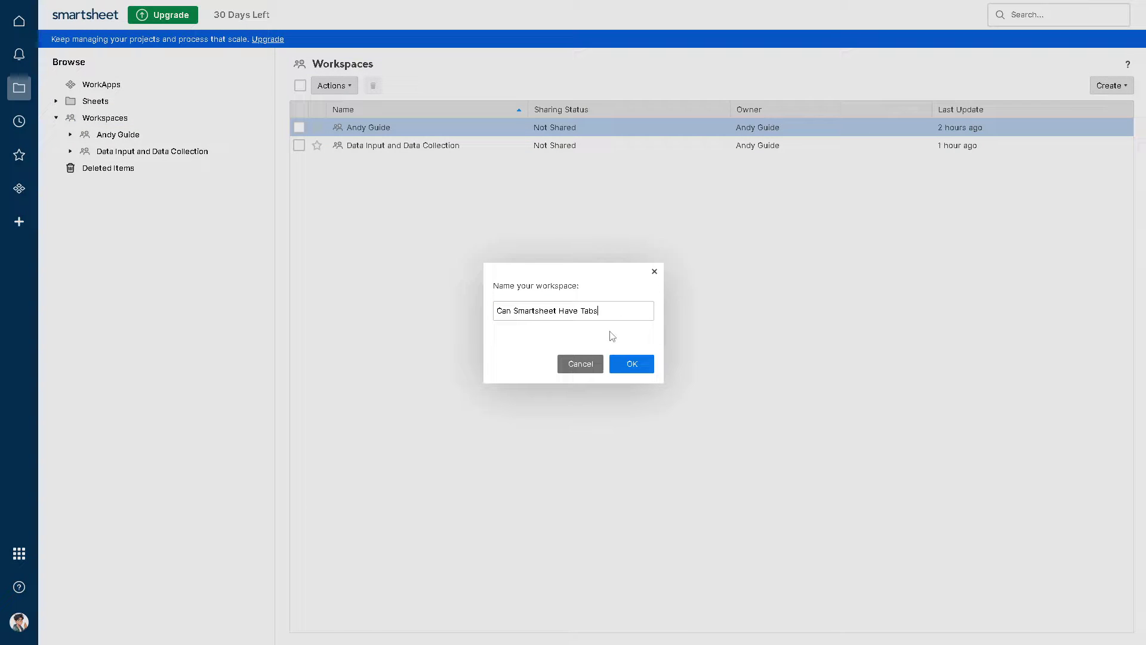
left_click(631, 364)
left_click(390, 153)
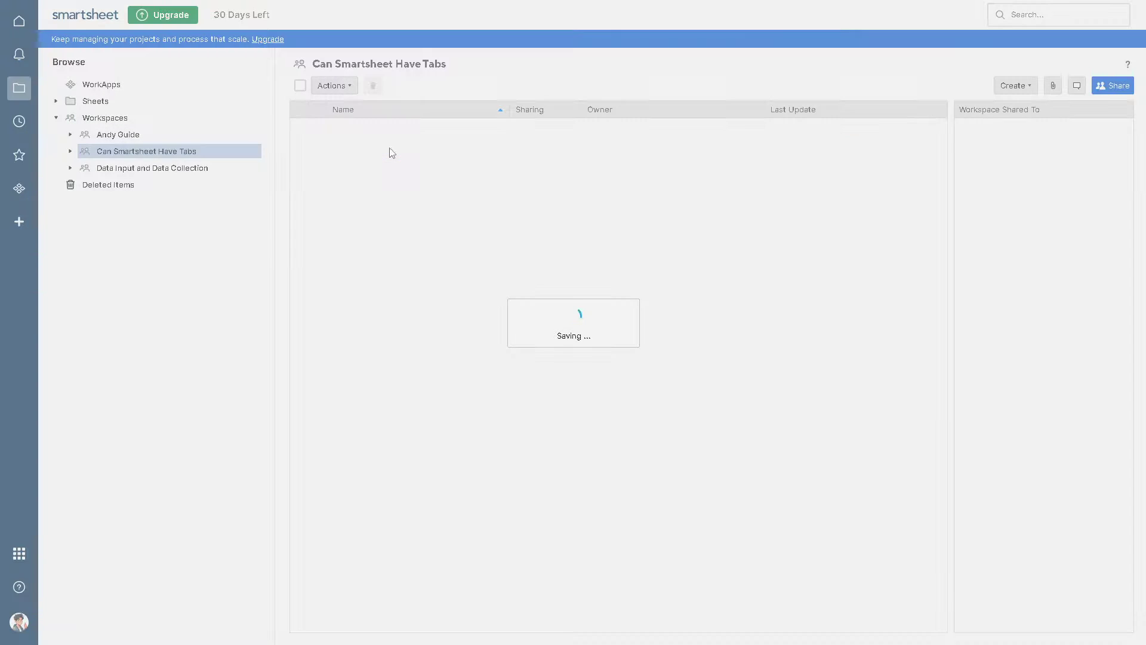
left_click(98, 101)
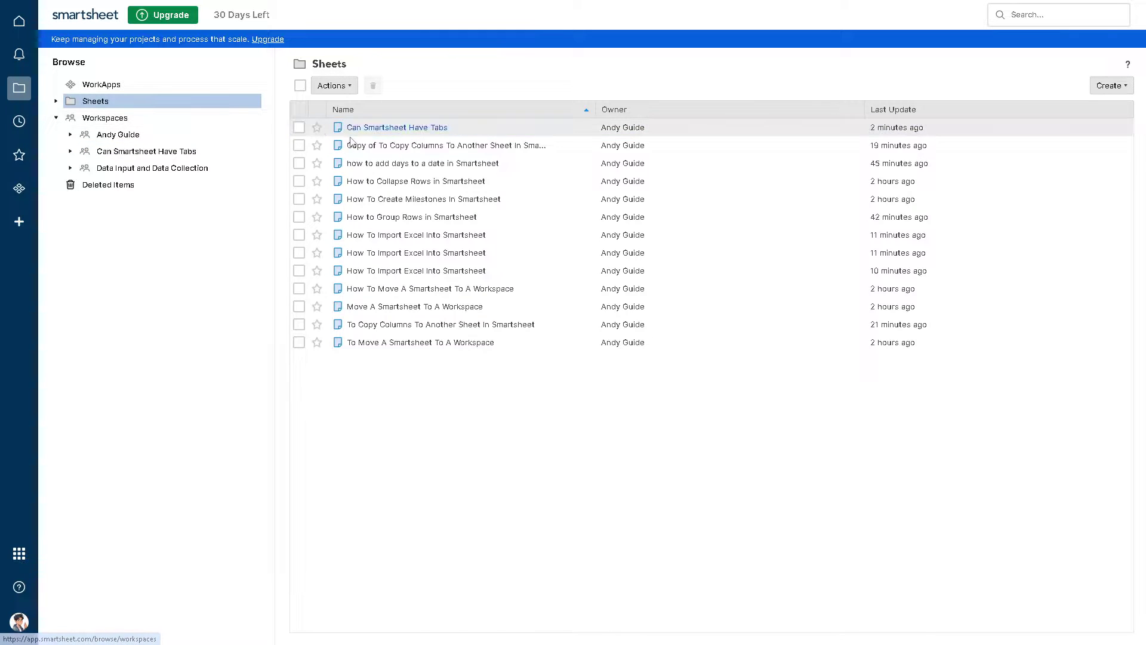
Save a copy of the sheet into the Can Smartsheet Have Tabs workspace and open that workspace
left_click(299, 127)
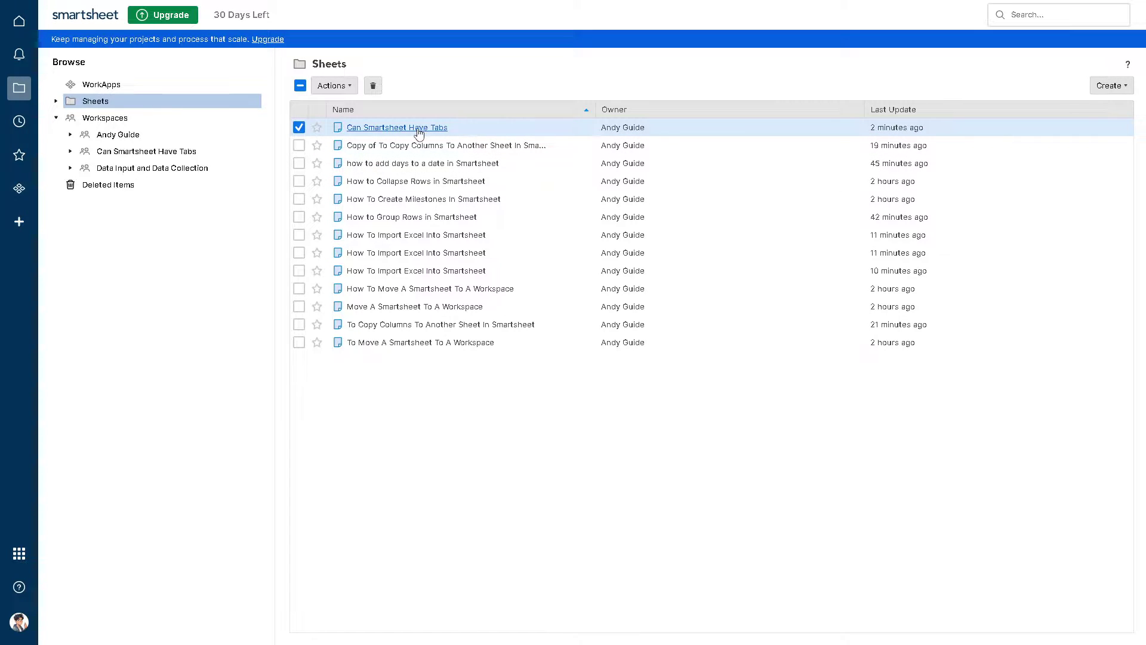
left_click(333, 86)
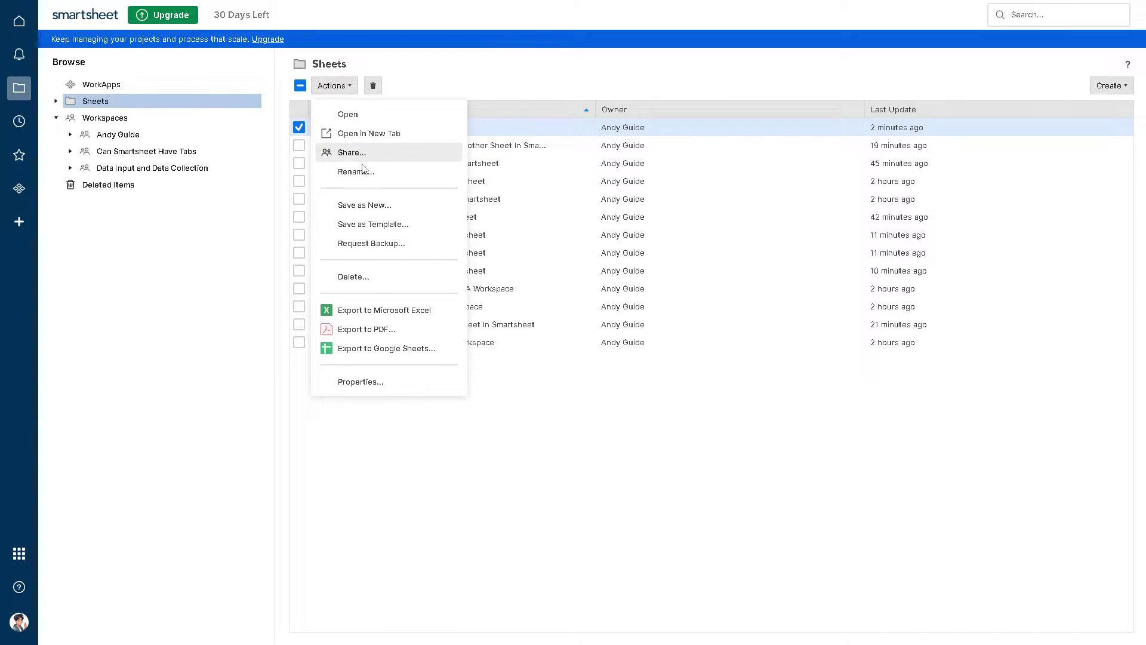
left_click(365, 204)
left_click(679, 266)
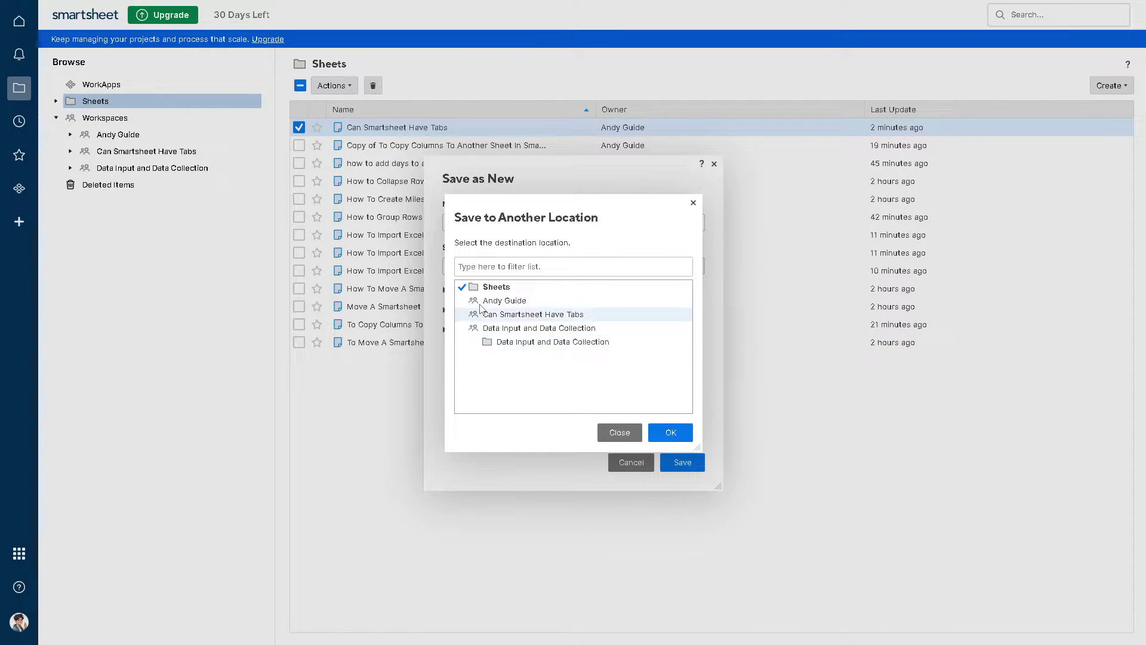
left_click(520, 314)
left_click(669, 435)
left_click(683, 464)
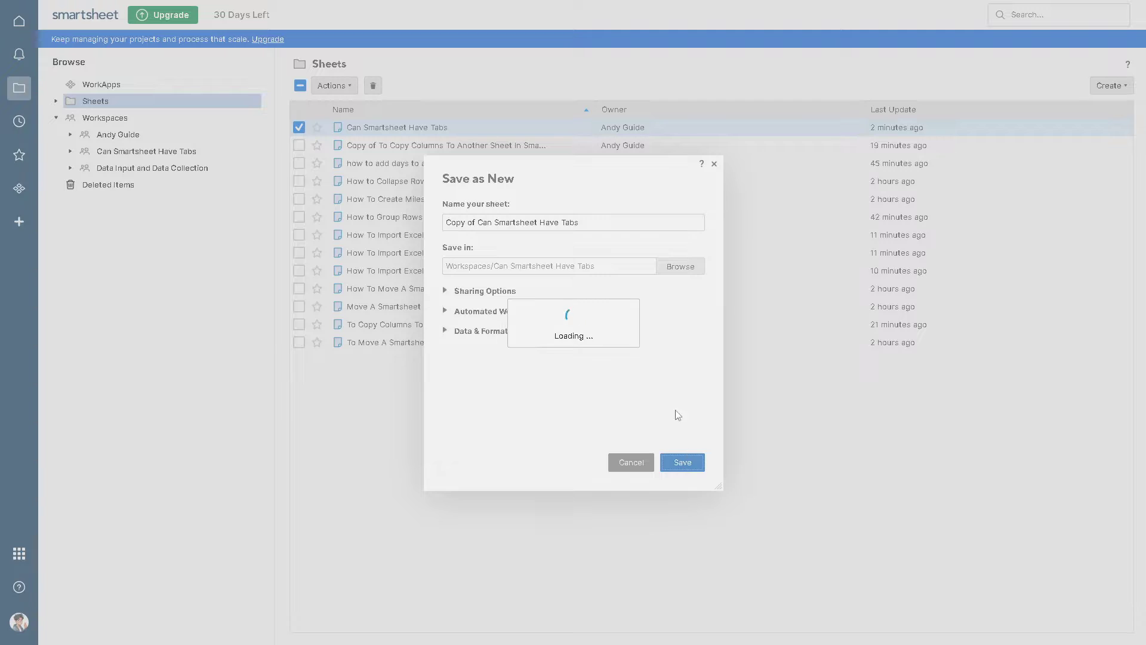
left_click(122, 155)
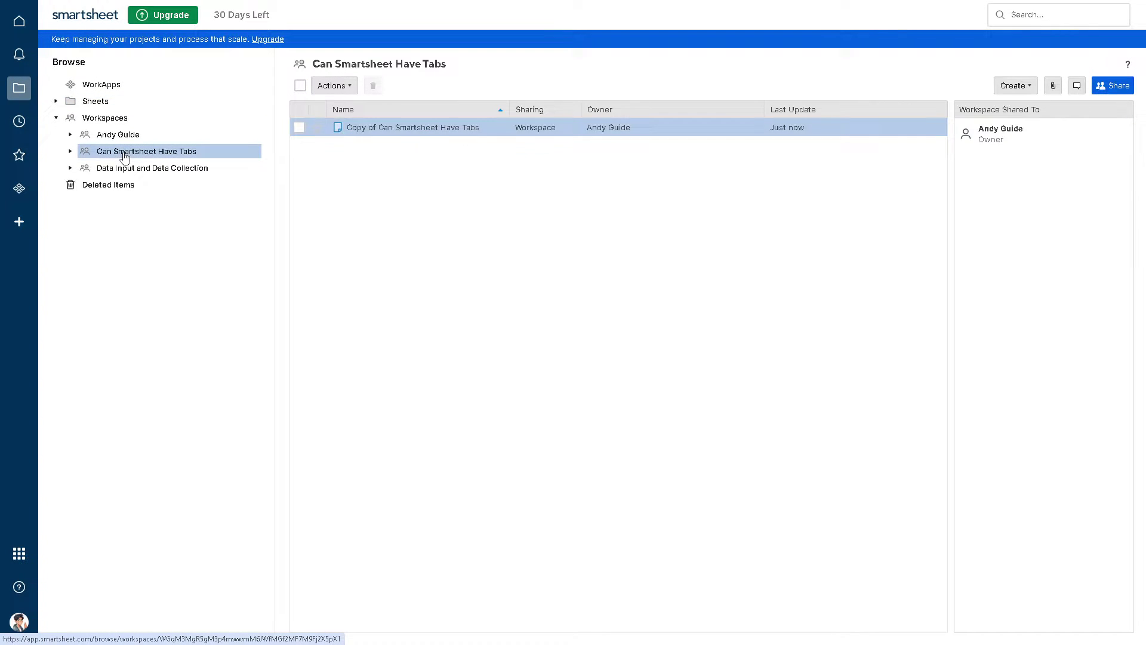
Save the copied sheet again as a second copy in the workspace
right_click(398, 129)
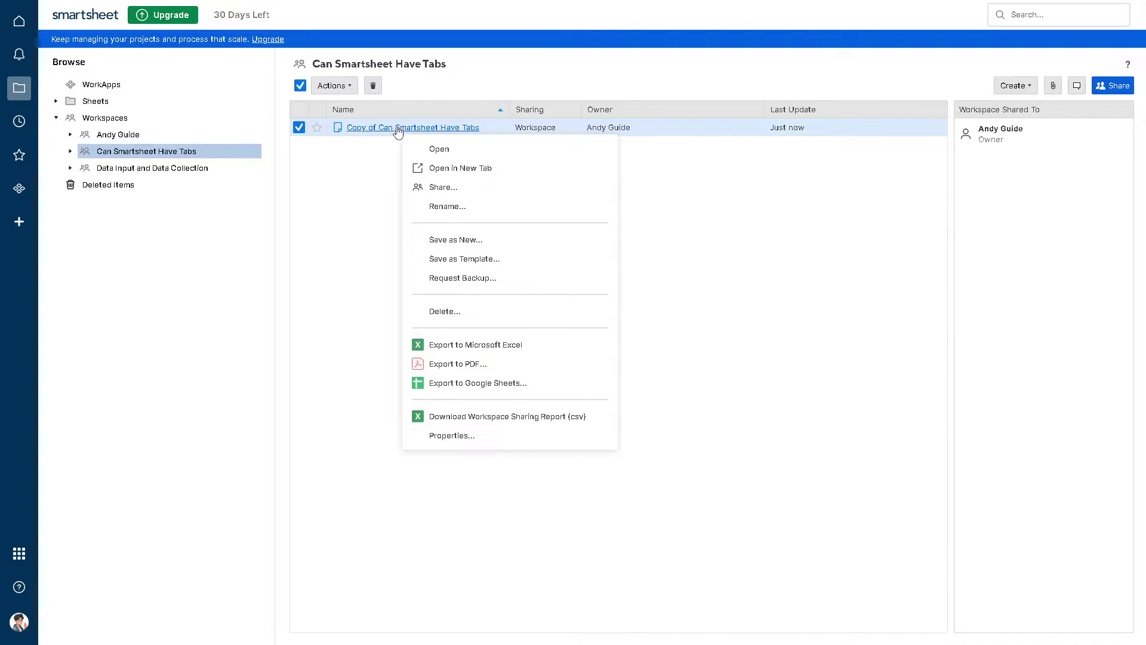
left_click(471, 242)
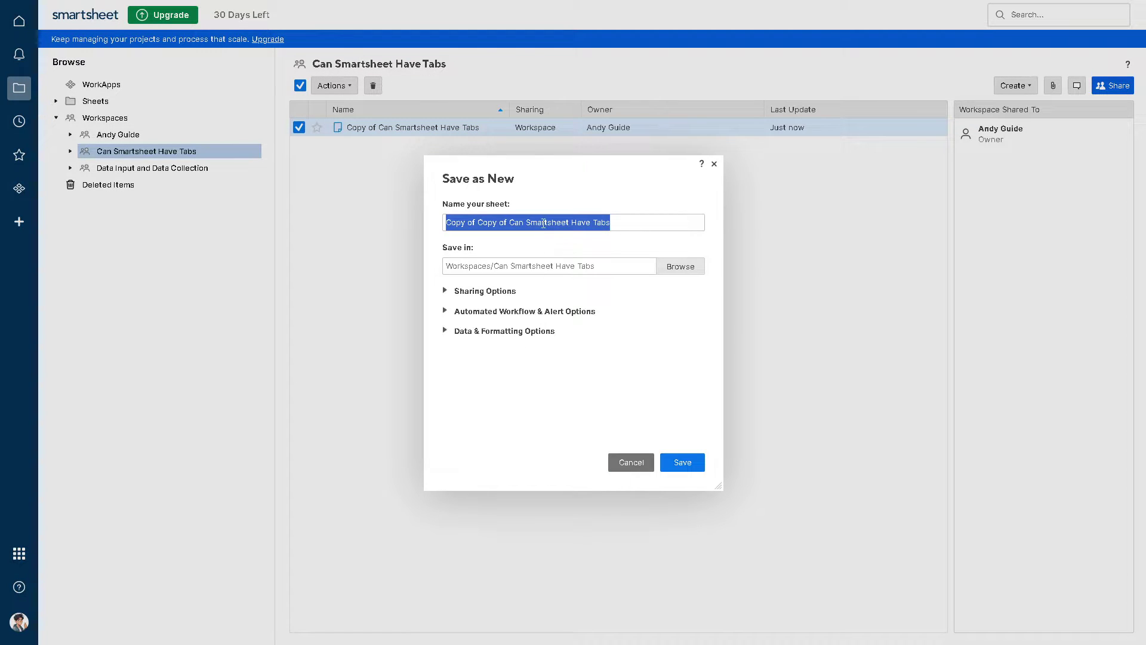
left_click(682, 463)
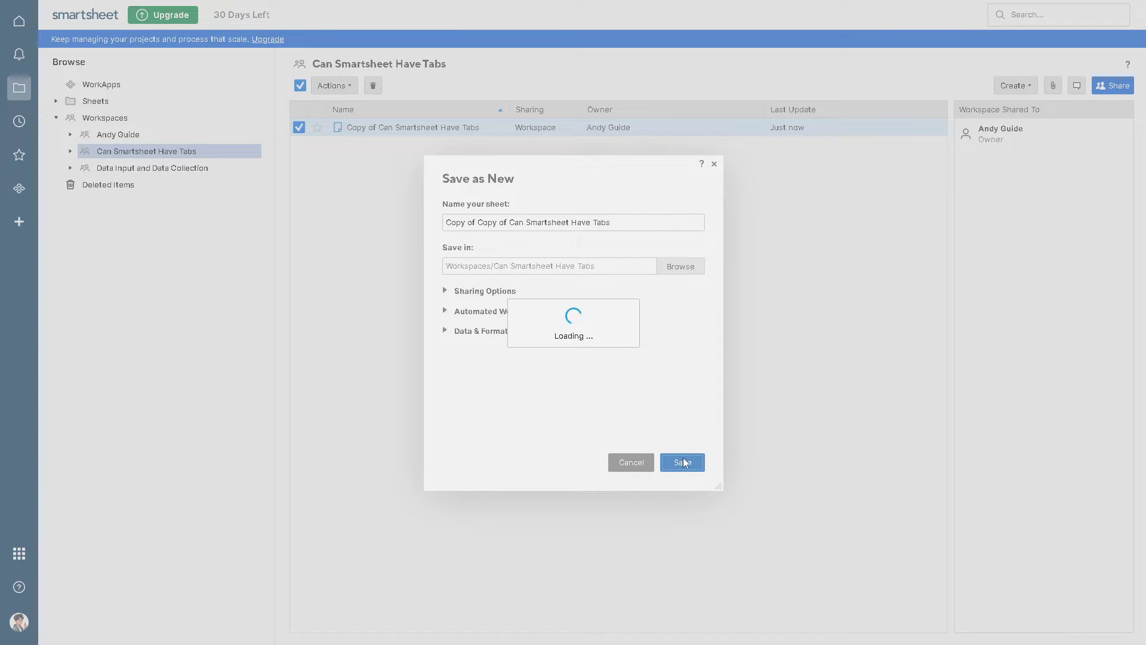
Rename the first copy to 'Tab 1' plus the first name
right_click(361, 133)
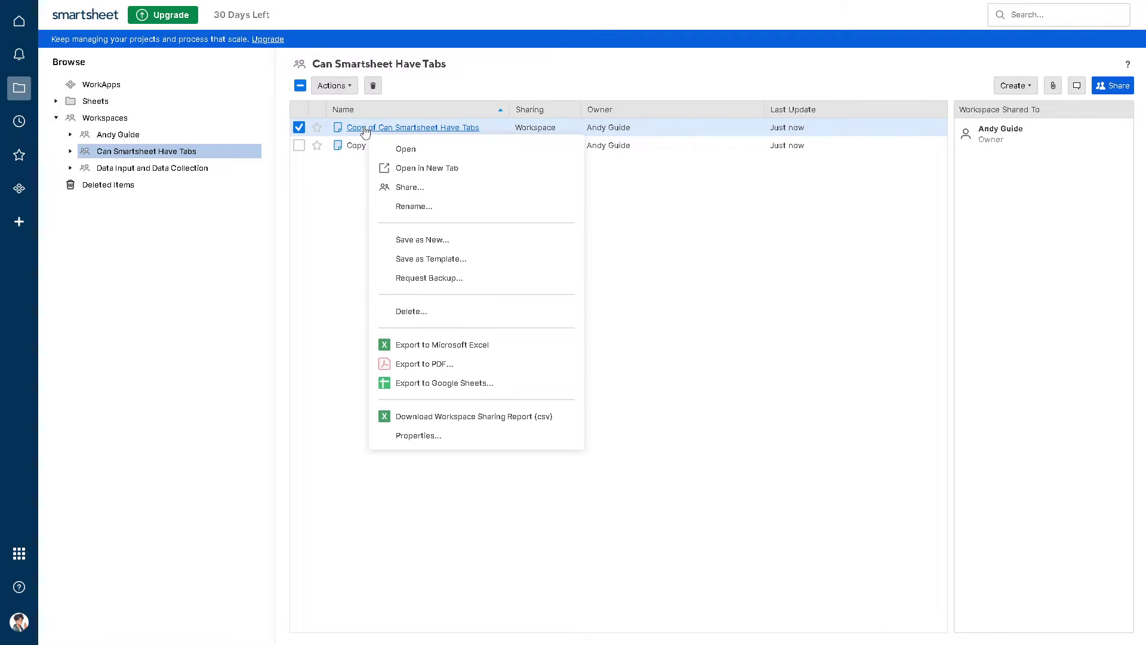
left_click(396, 205)
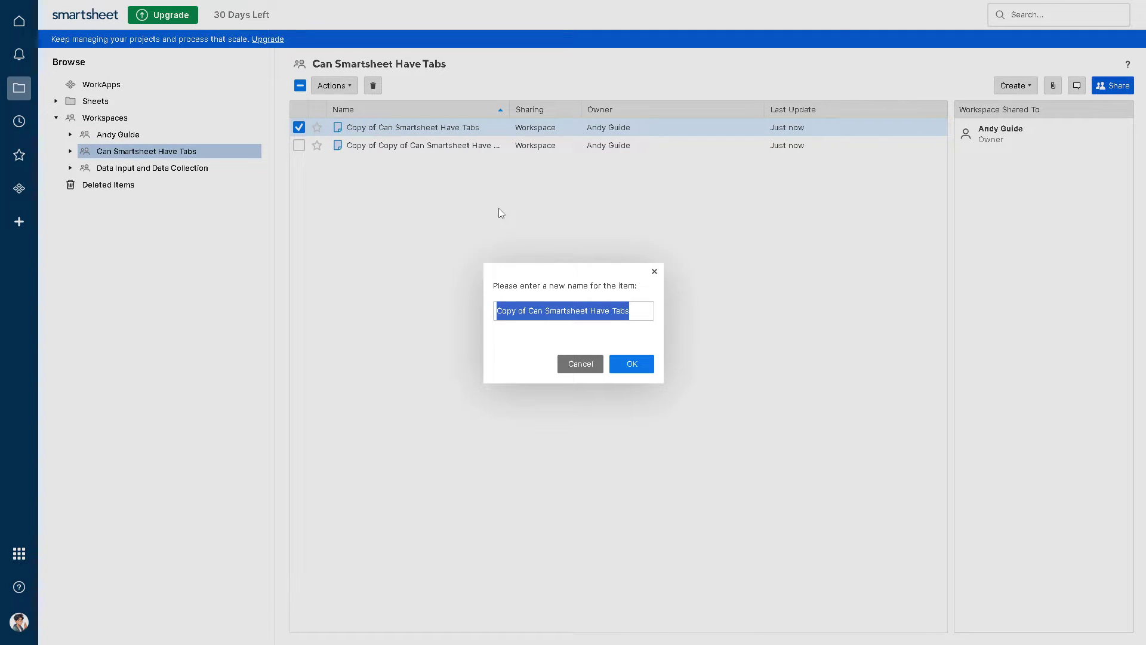
type("Tab1")
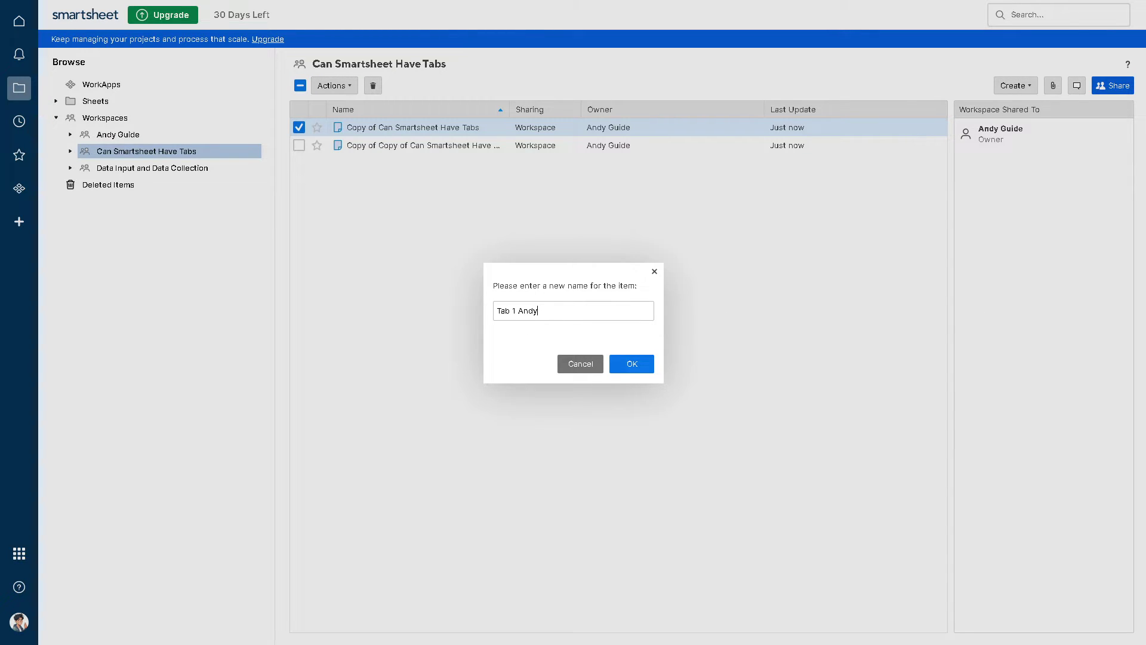
left_click(633, 364)
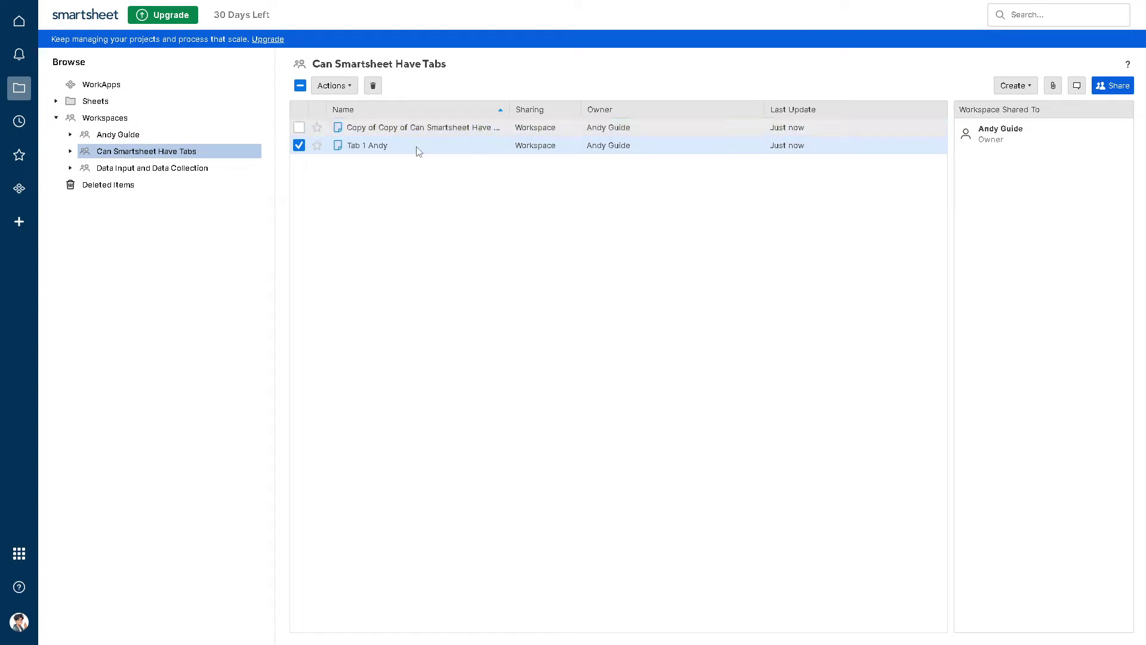
Rename the Copy of Copy sheet to 'Tab 2' plus the first name
right_click(393, 129)
left_click(452, 205)
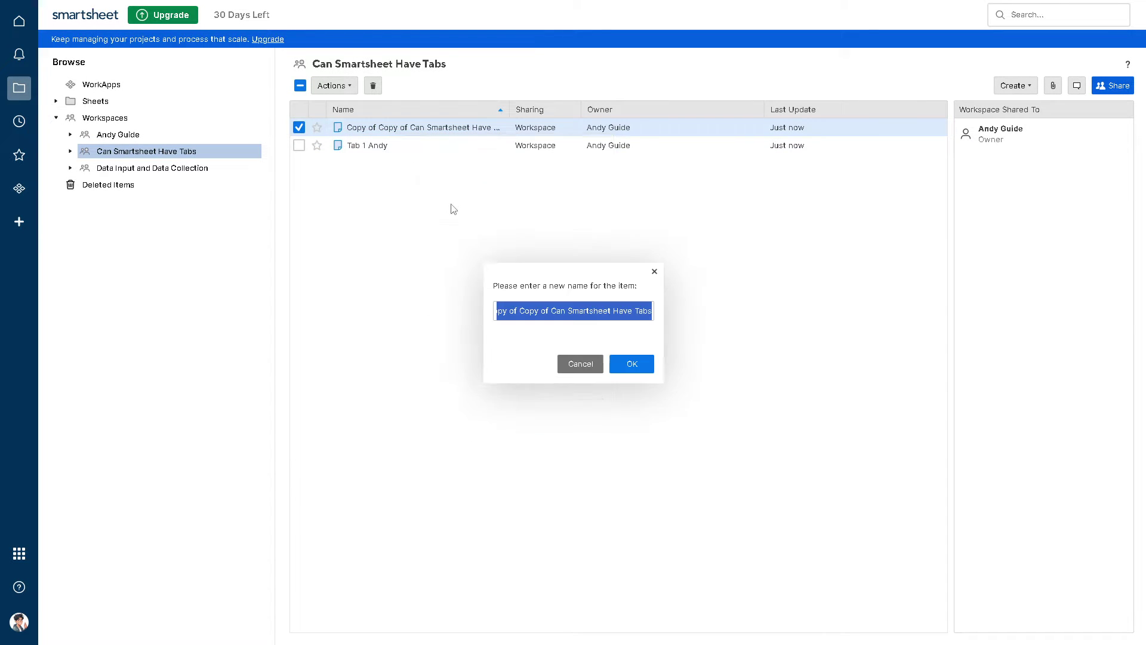
type("Tab 2 Andy")
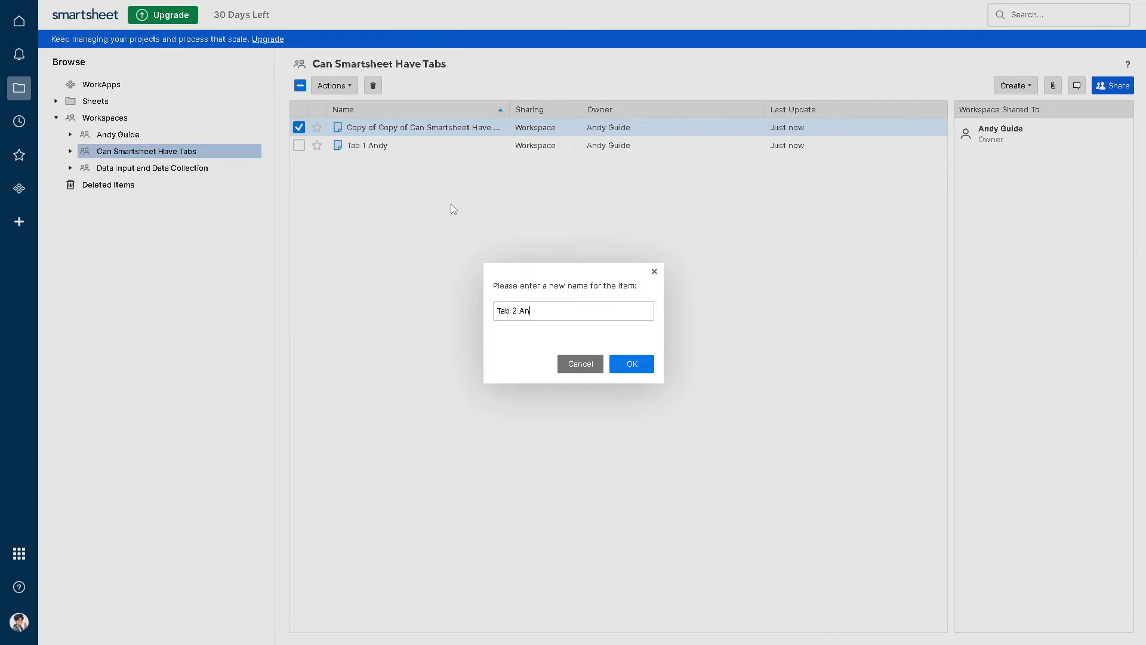
left_click(631, 364)
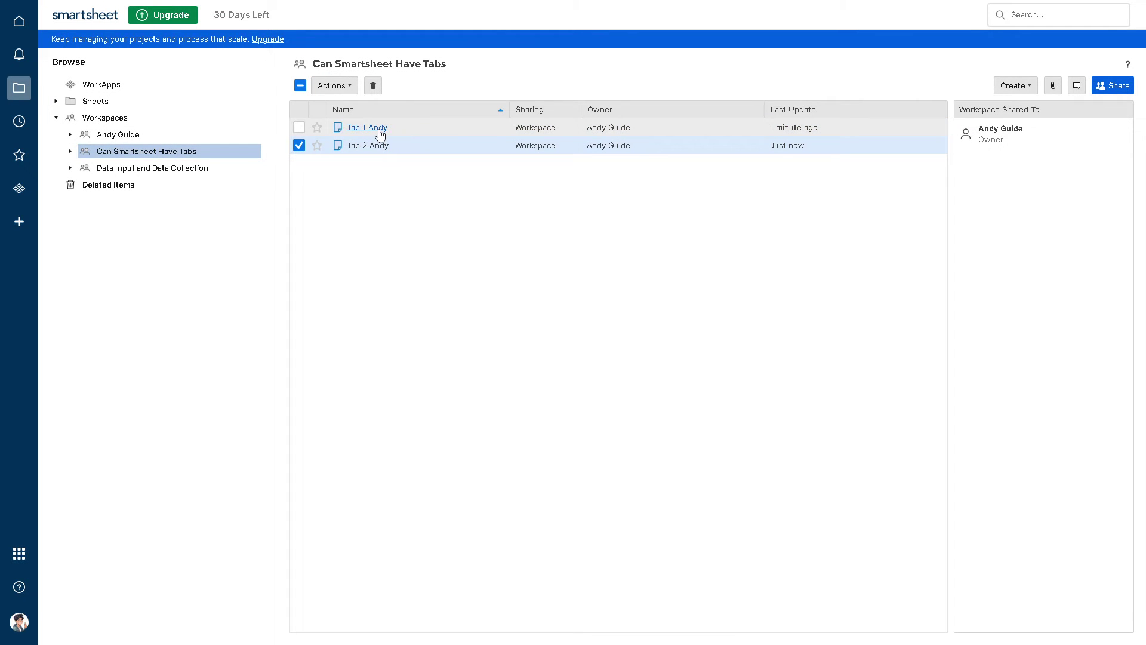
left_click(350, 130)
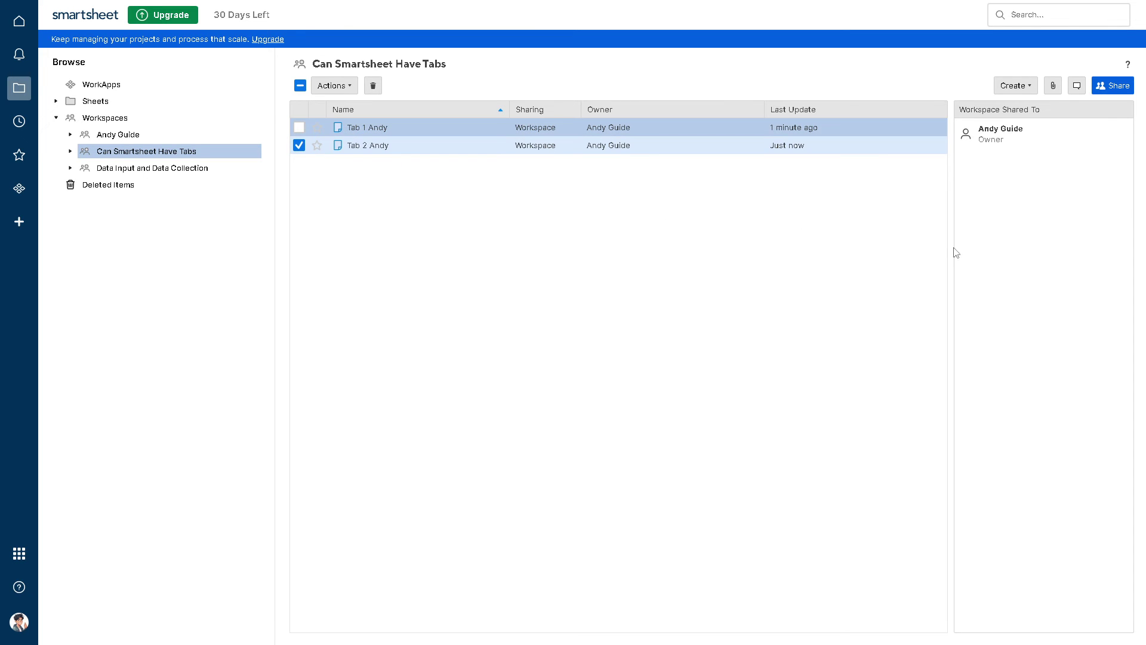